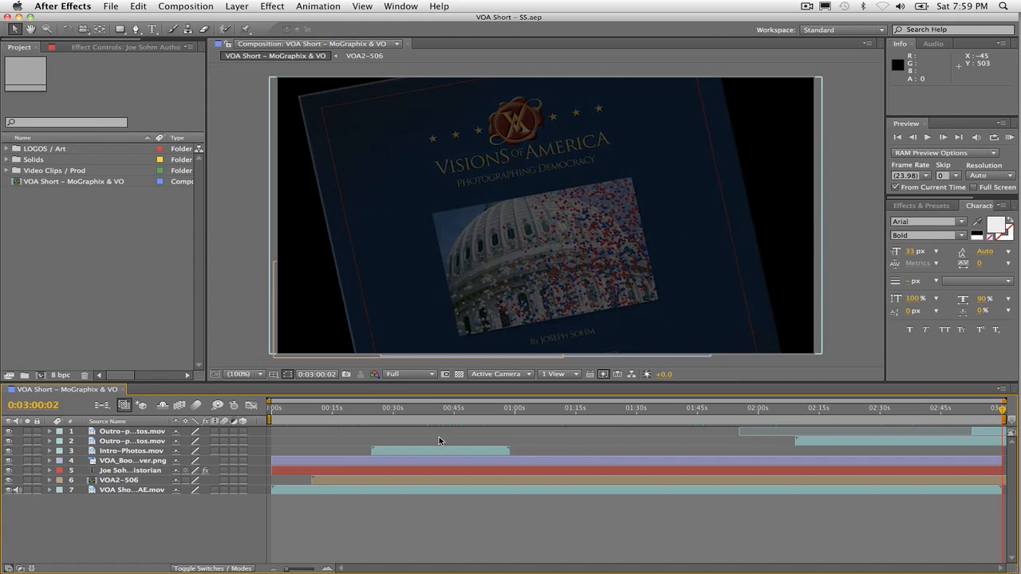
Step: Rewind the composition to 0:00:00:00, and search for "americana" in Sonicfire Pro 5's Express Track music library
drag(284, 409, 267, 409)
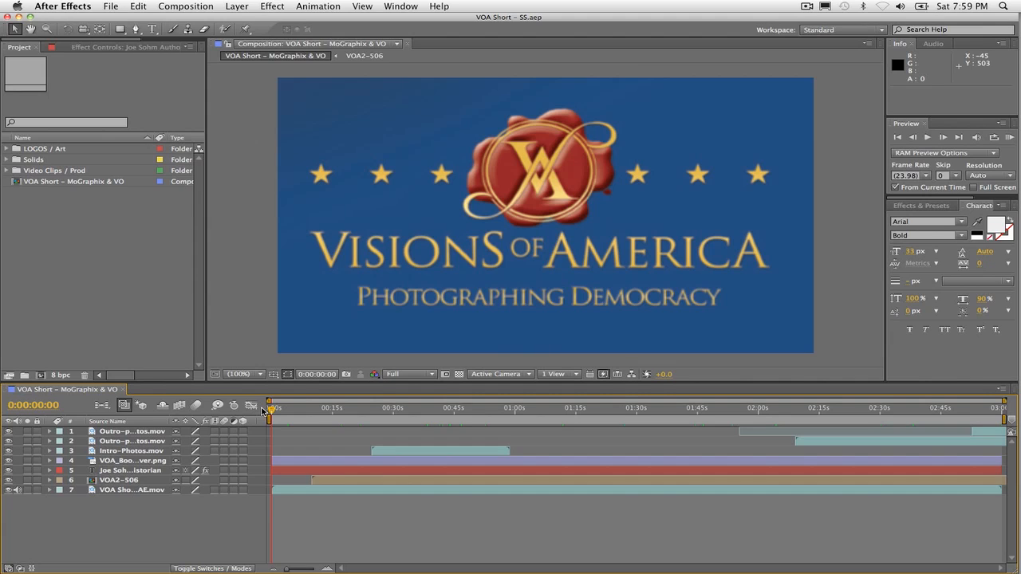
mouse_move(1019, 316)
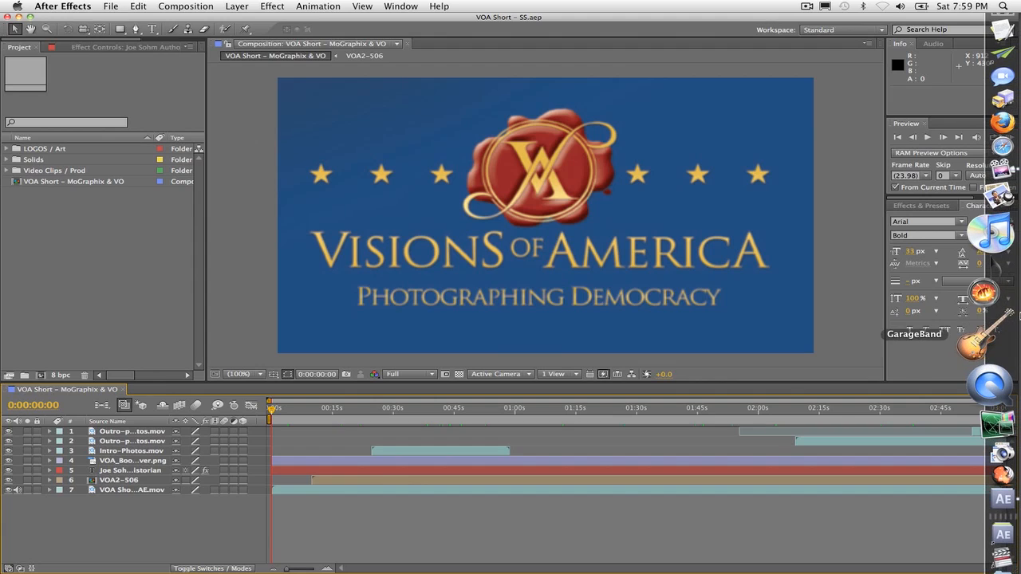
click(989, 240)
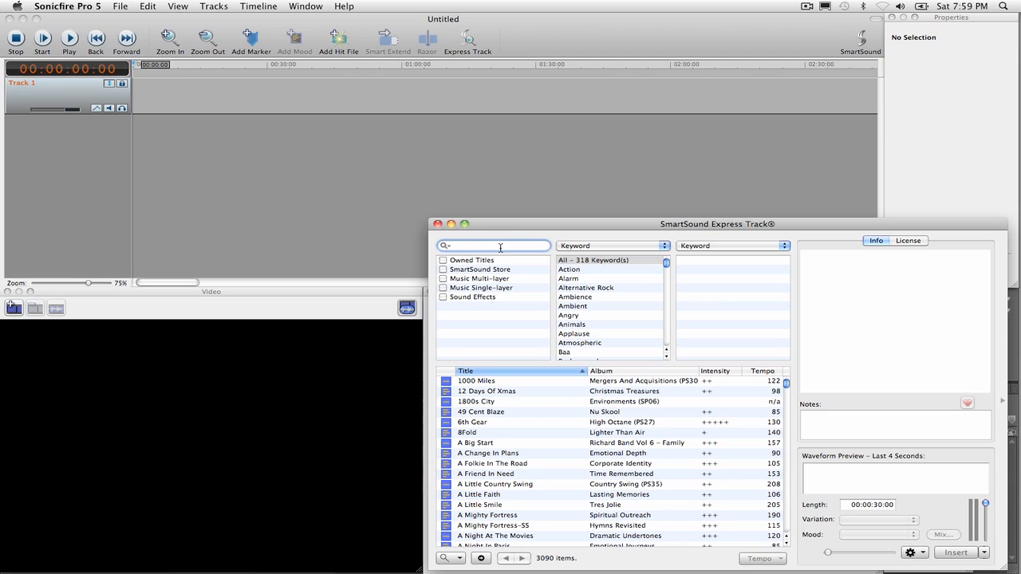
text(americana)
key(Return)
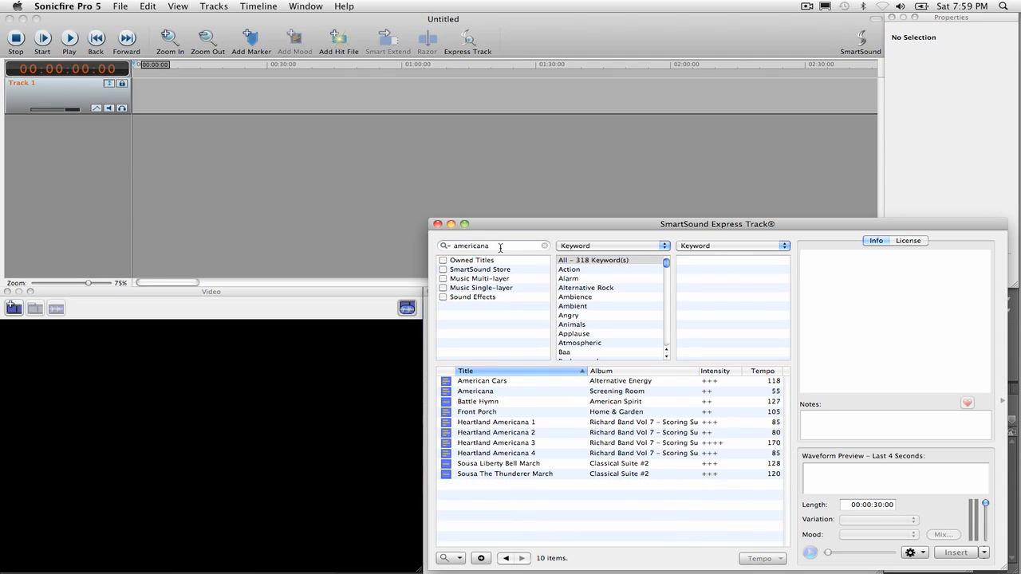
Step: Audition the Americana and Heartland Americana 1 tracks, and select and preview Heartland Americana 4
click(489, 395)
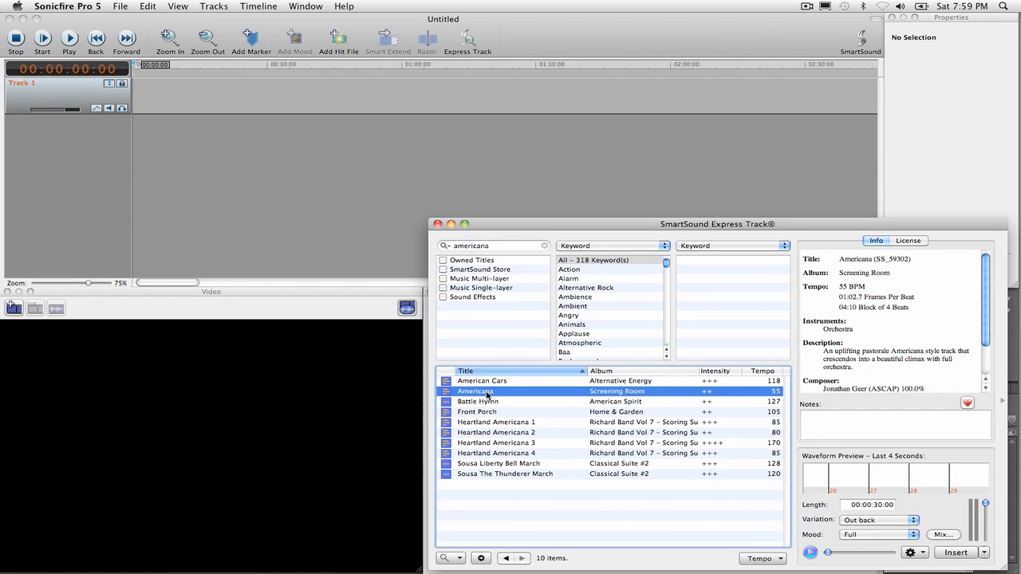
click(810, 552)
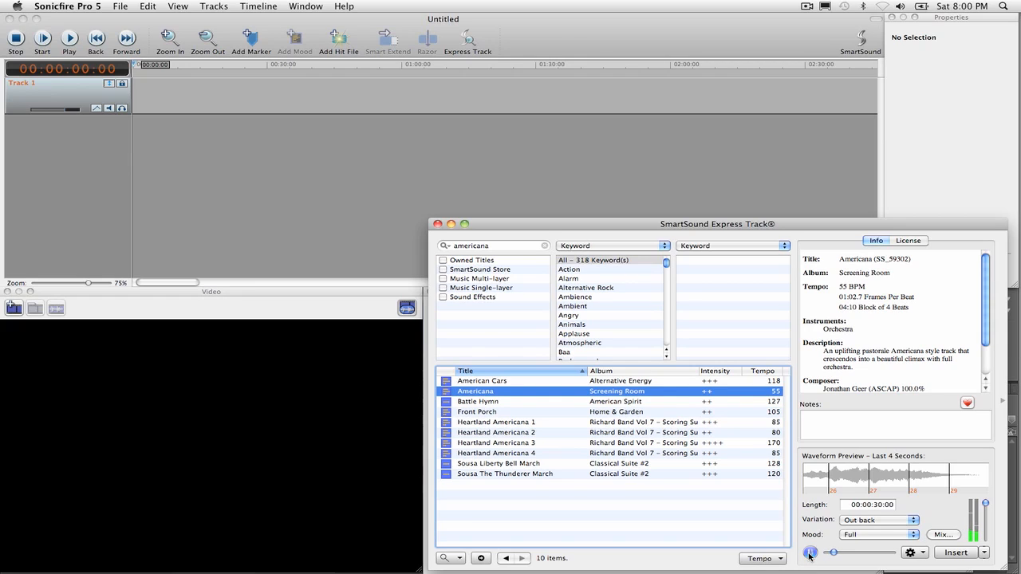
click(505, 423)
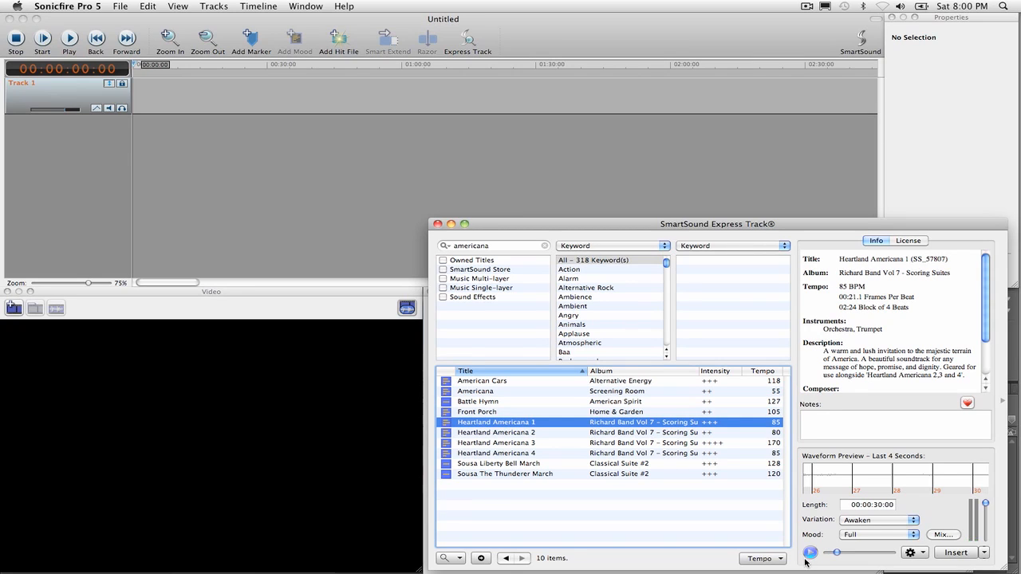
click(507, 454)
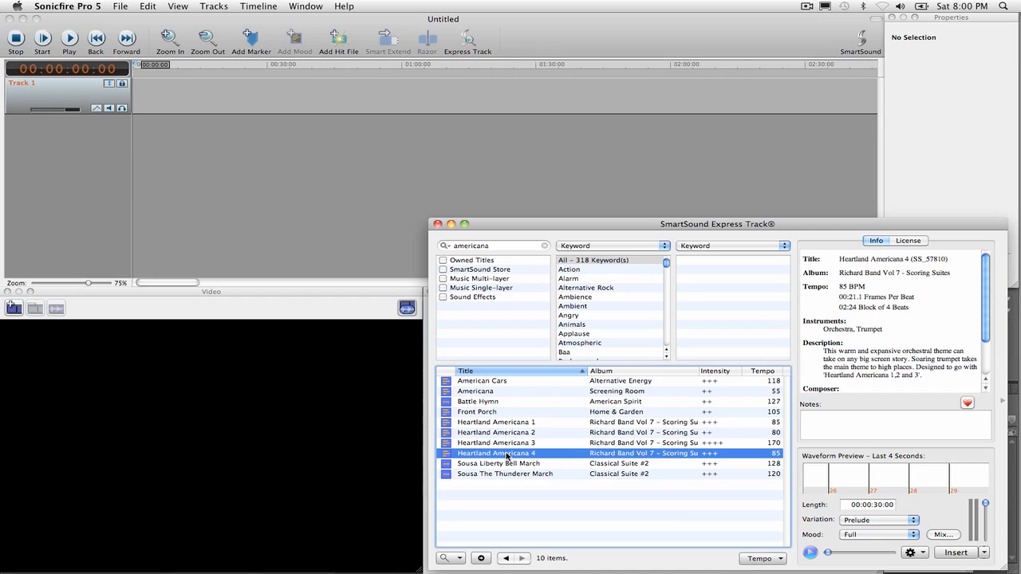
click(810, 551)
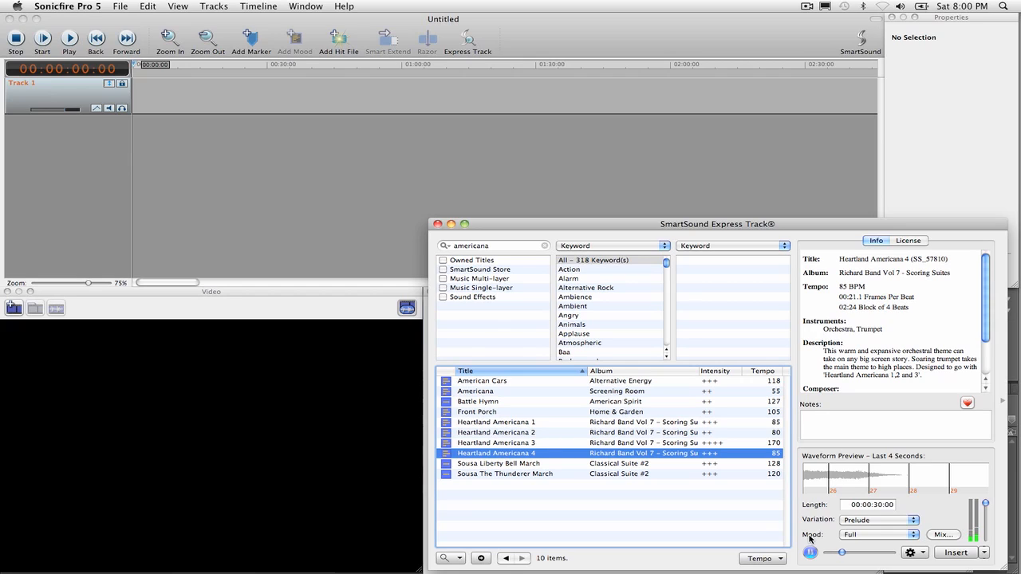
key(space)
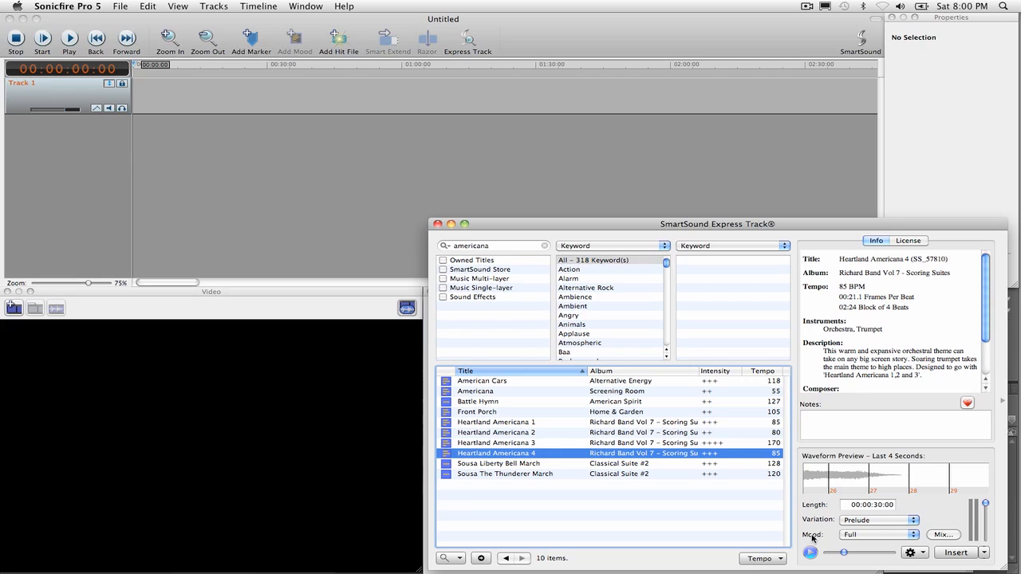
Step: Preview the Promise variation of Heartland Americana 4
click(867, 523)
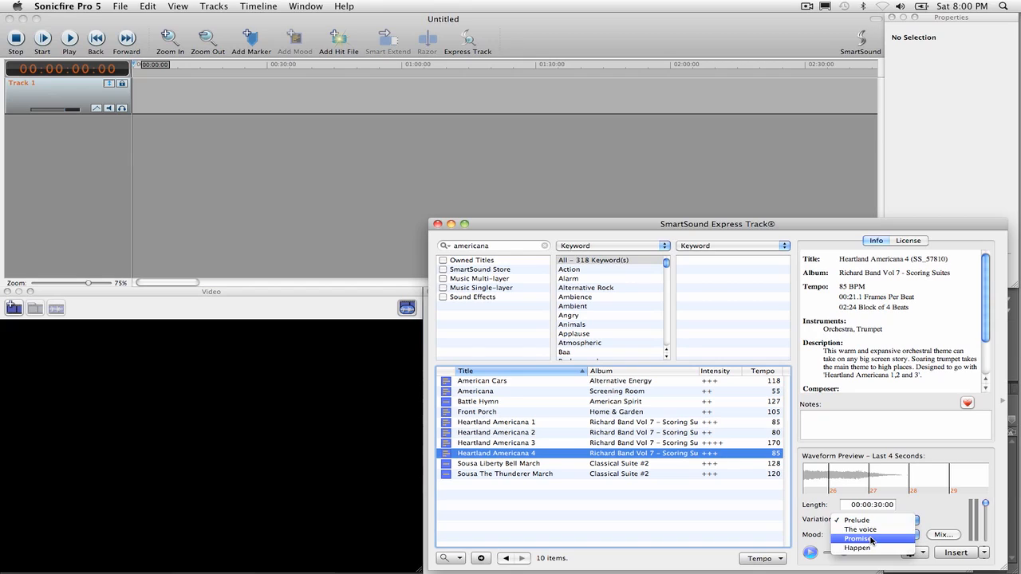
click(872, 539)
click(808, 553)
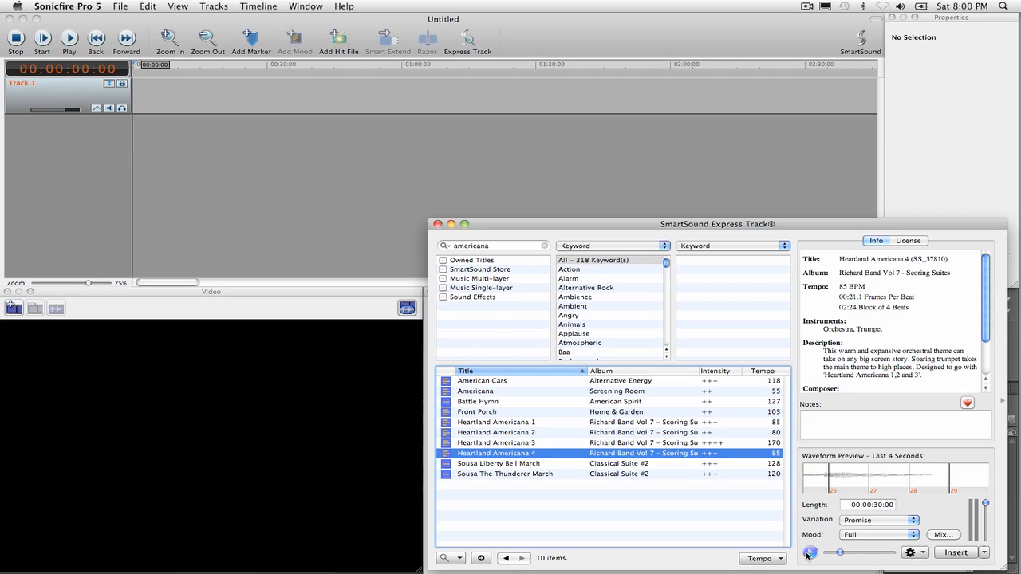
click(809, 553)
Step: Set the length of Heartland Americana 4 to 00:03:00:00 and insert it into the timeline
click(872, 505)
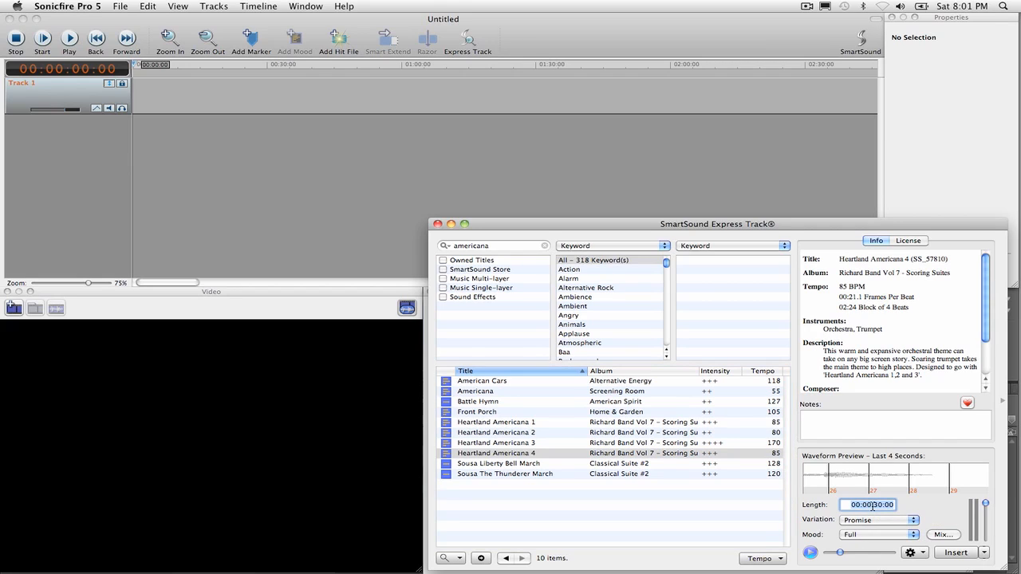
text(3:00:00)
click(953, 551)
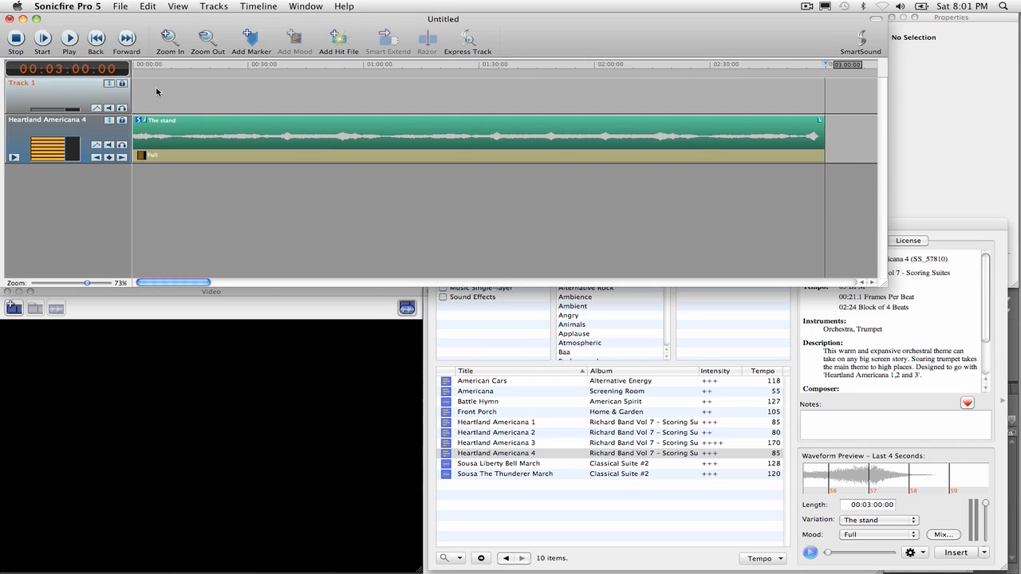
Step: Review the inserted soundtrack at its beginning and near its end, from about 02:45
drag(170, 68, 477, 67)
drag(241, 67, 134, 70)
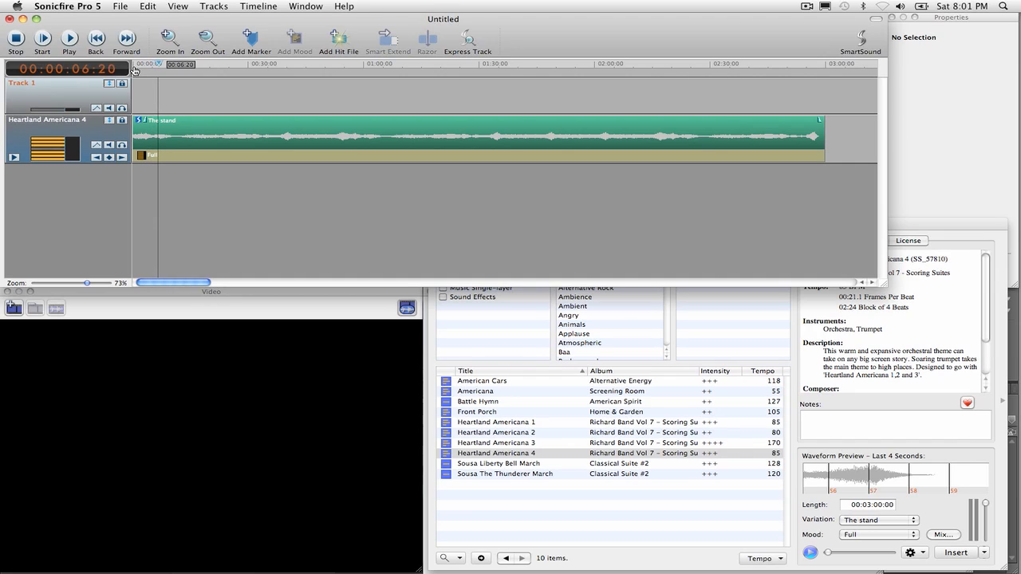
click(770, 64)
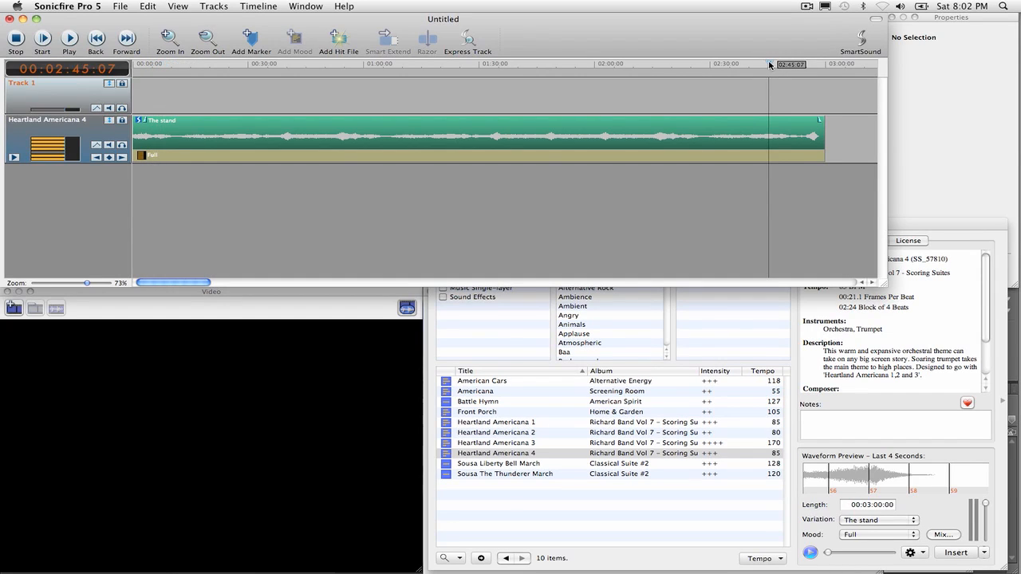
drag(770, 64, 781, 63)
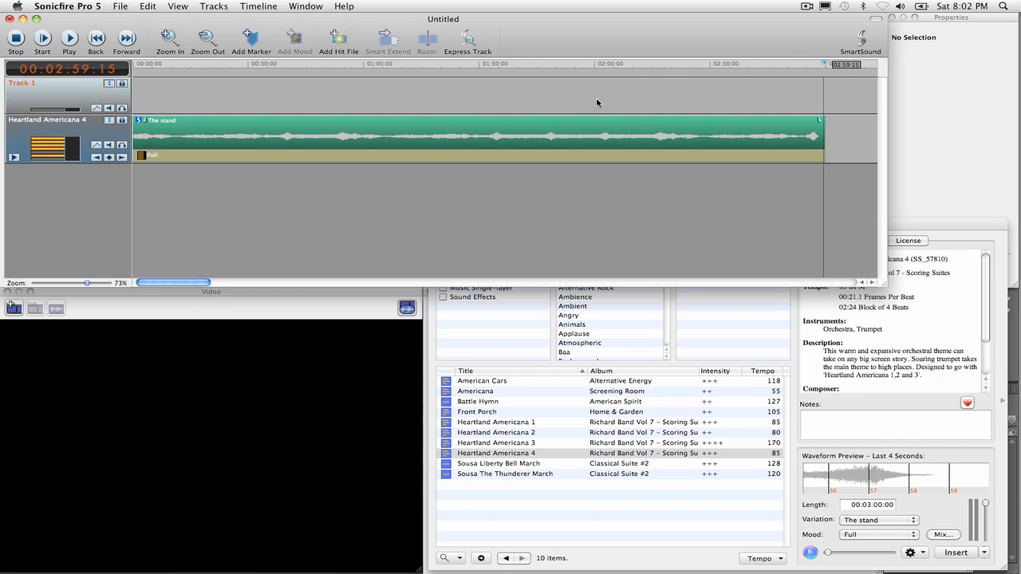
Step: Export the complete soundtrack as a 48k 16-bit AIFF named "Heartland Americana 4 - The stand.aiff" into the VOA-Video folder
click(122, 6)
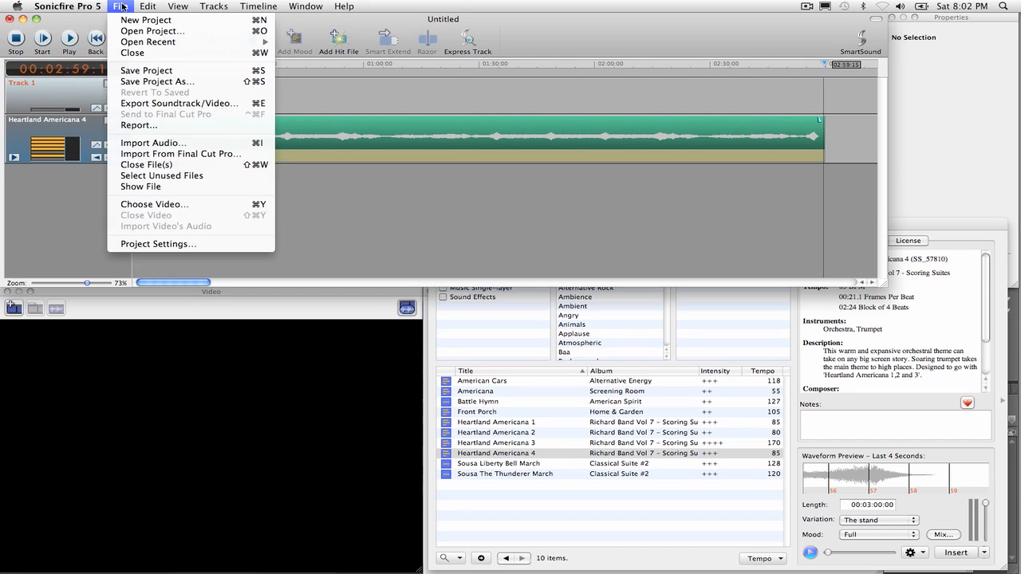
click(159, 104)
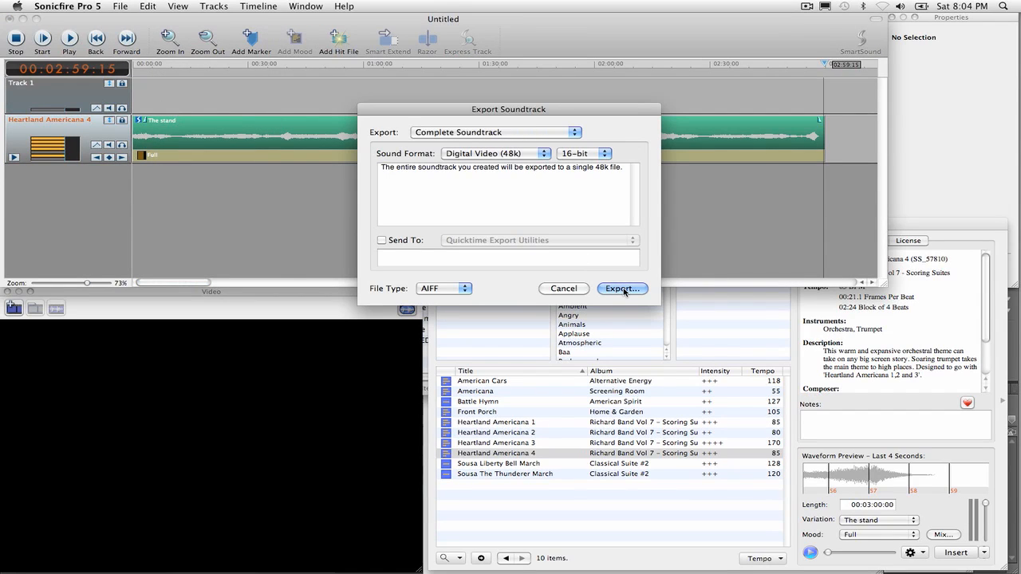
click(464, 290)
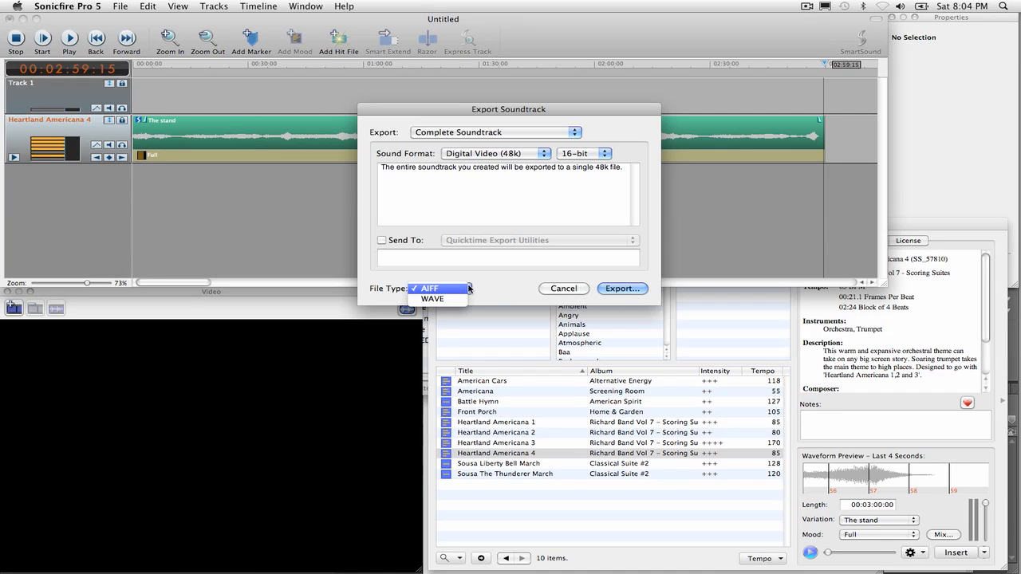
click(512, 277)
click(621, 288)
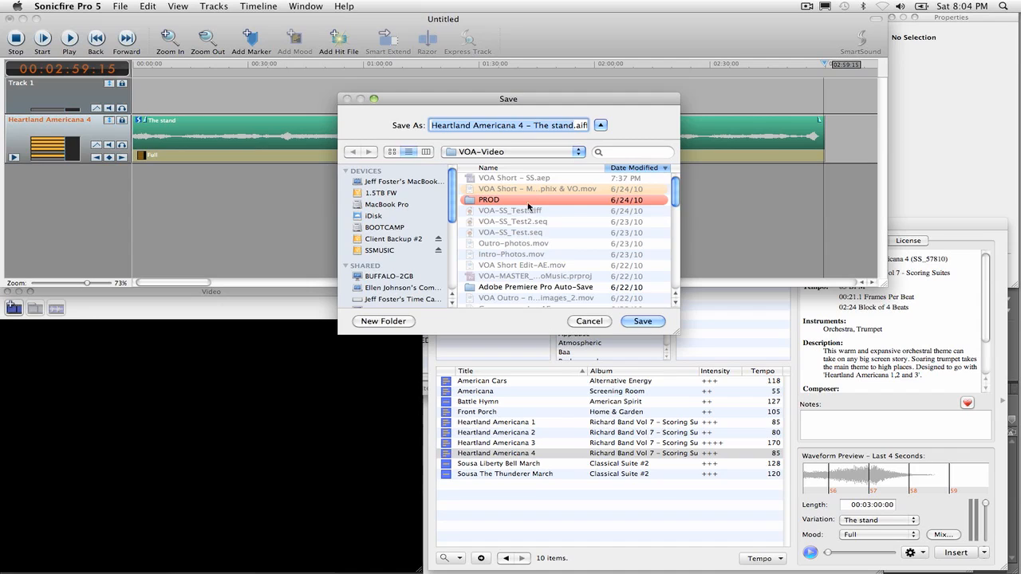
click(640, 322)
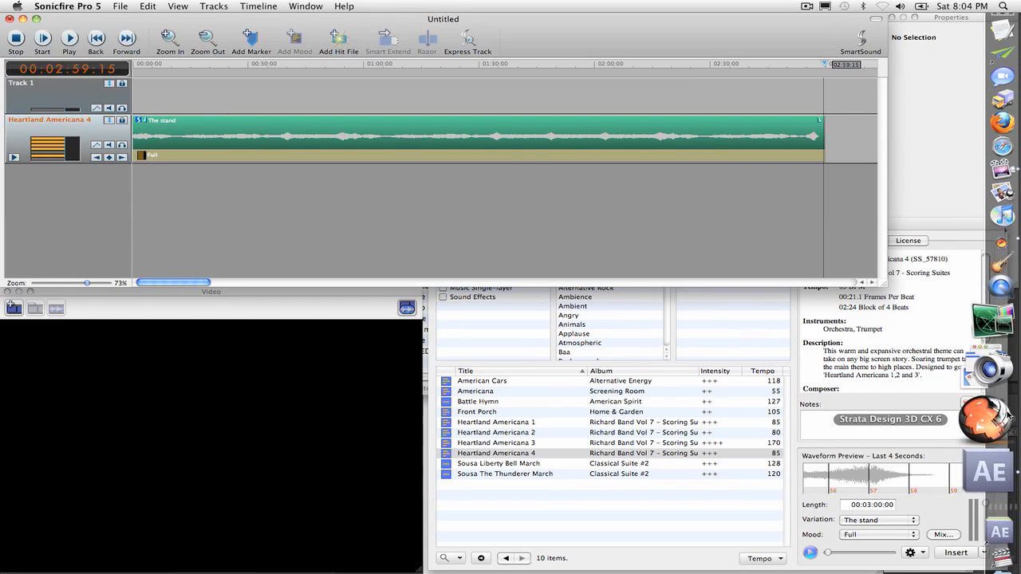
Step: Switch to After Effects and import "Heartland Americana 4 - The stand.aiff" from the VOA-Video folder
click(1003, 441)
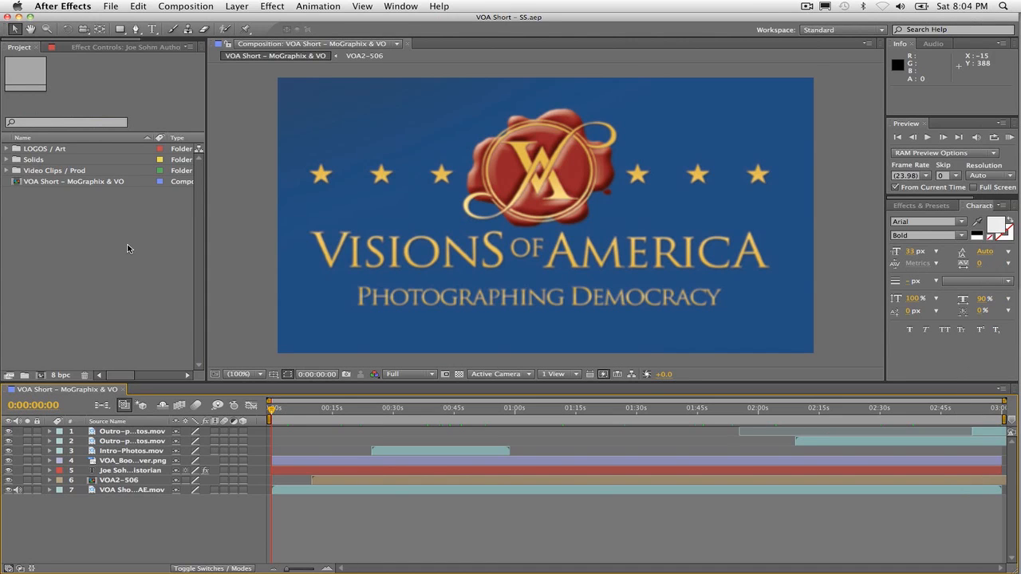
click(107, 6)
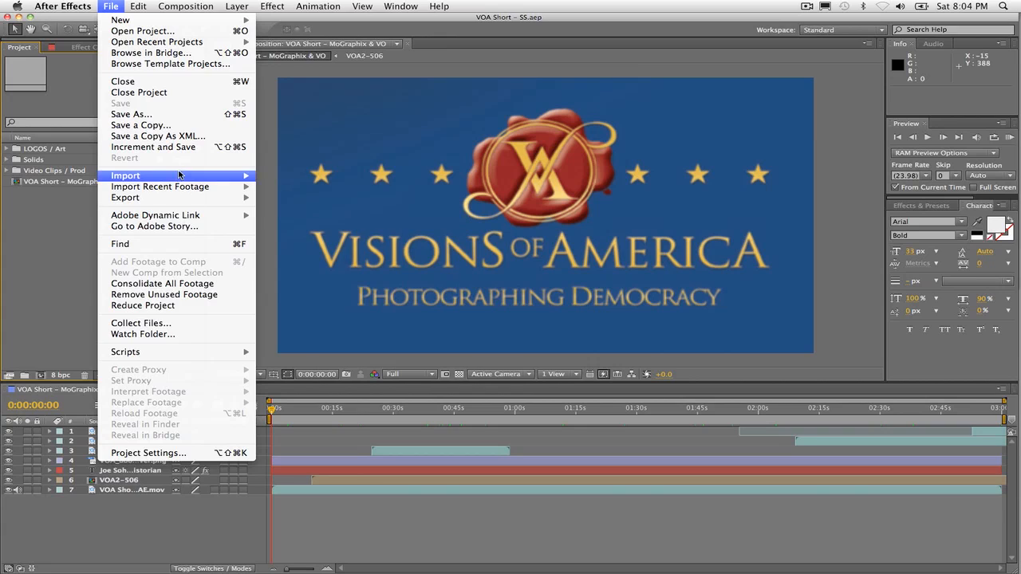
mouse_move(180, 175)
click(274, 177)
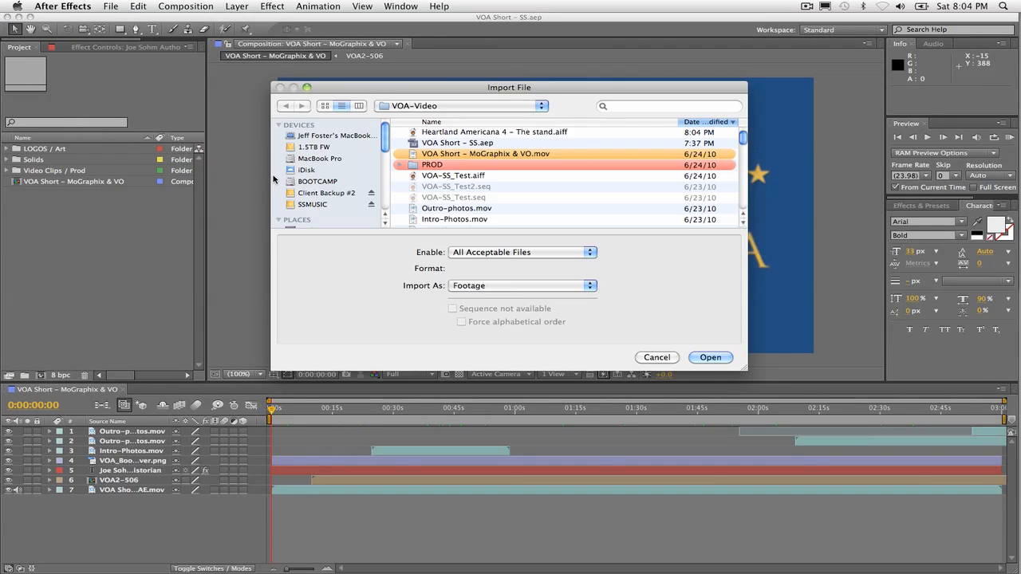
click(449, 134)
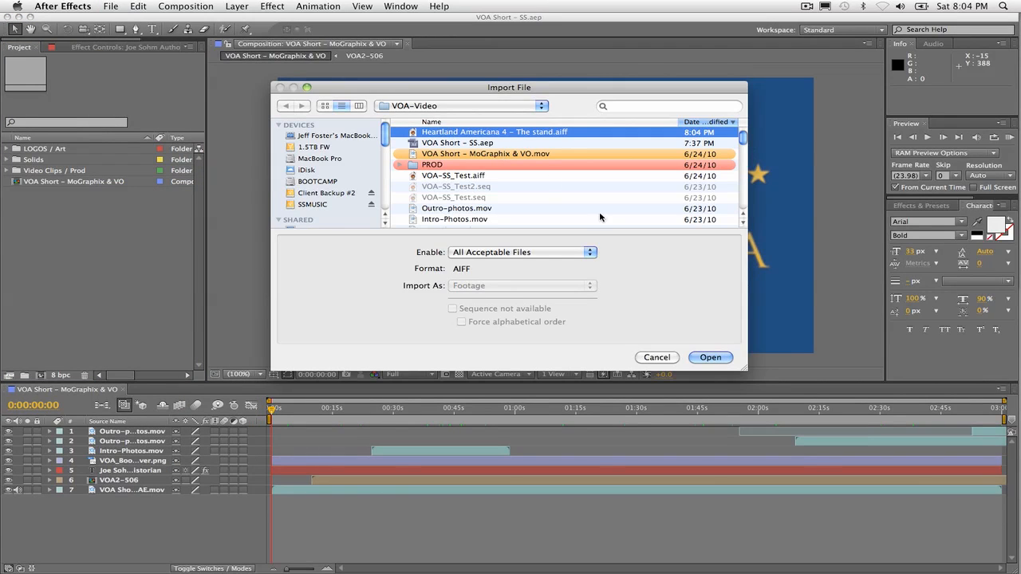
click(710, 357)
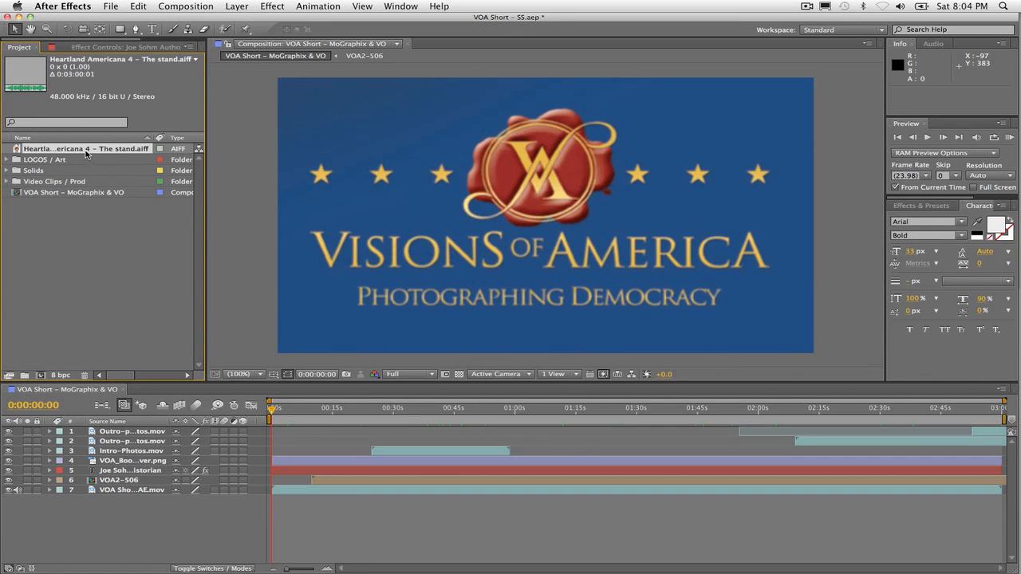
Step: Add the imported music file as the lowest layer of the VOA Short composition and RAM preview it from the start
drag(86, 153, 102, 508)
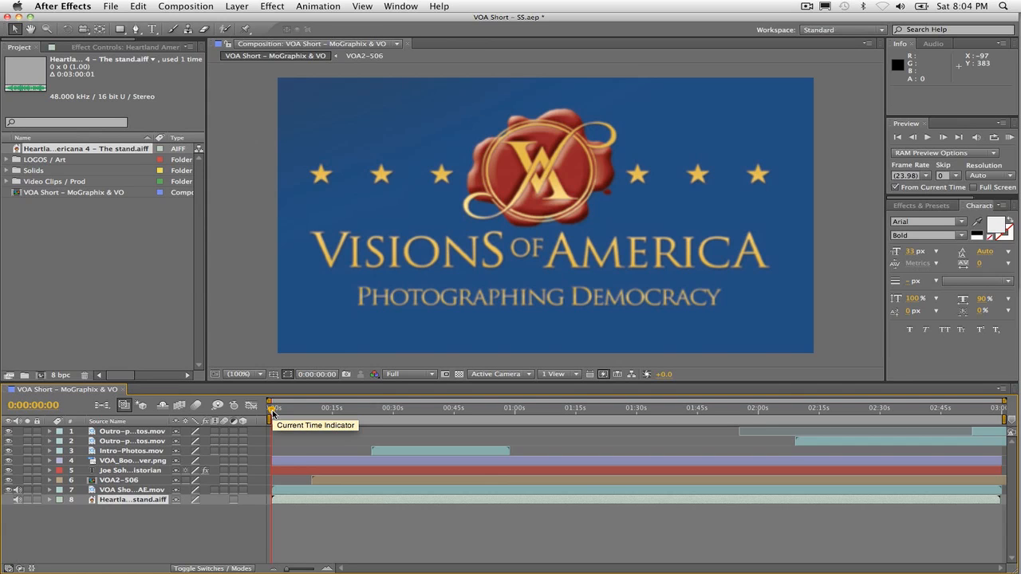
key(KP_0)
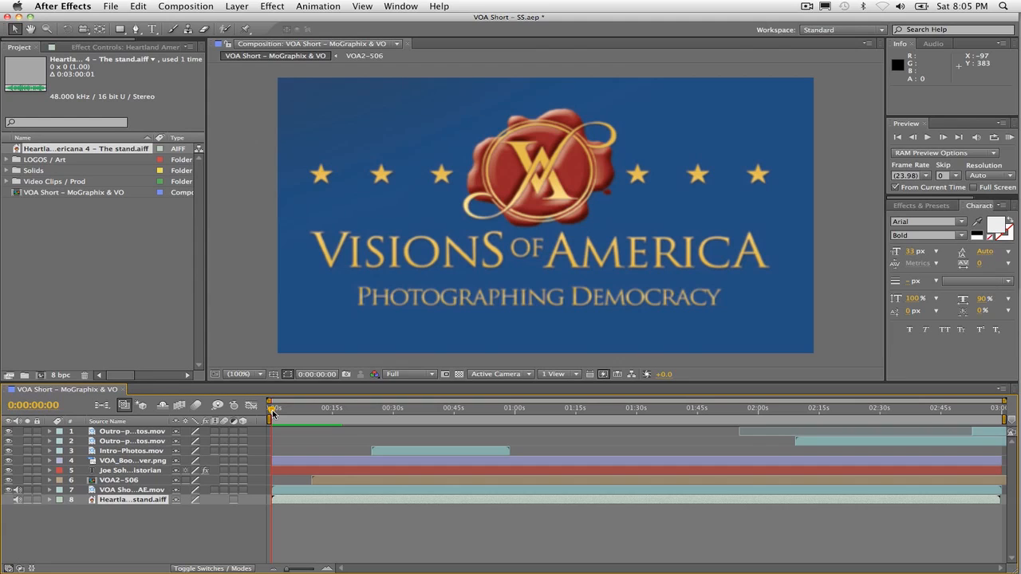
Step: Expand the music layer's Audio properties to show its Audio Levels
click(49, 502)
click(61, 509)
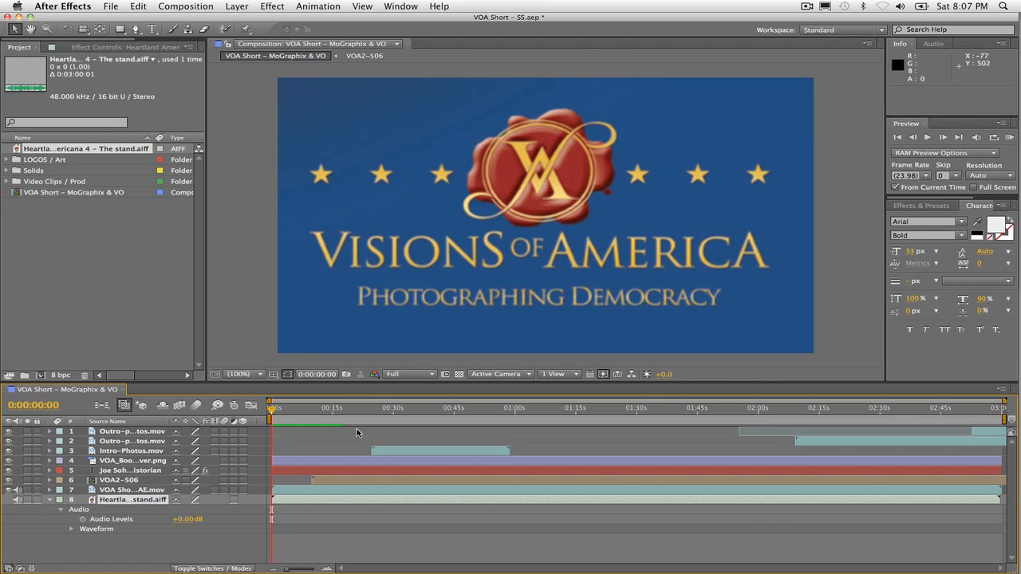
Step: Switch to Sonicfire Pro 5 and load "VOA Short - MoGraphix & VO.mov" as the project's video
mouse_move(1018, 327)
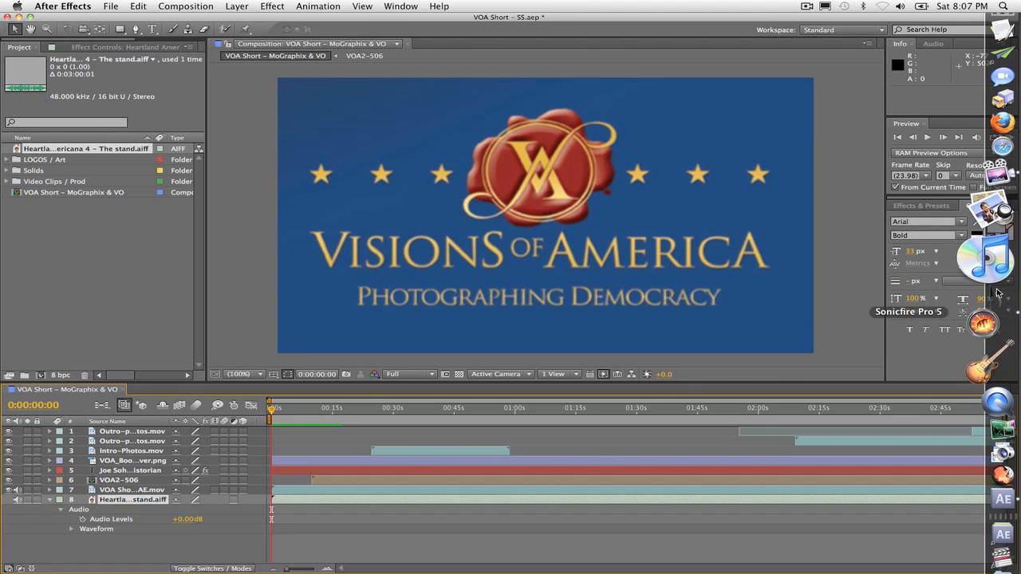
click(991, 308)
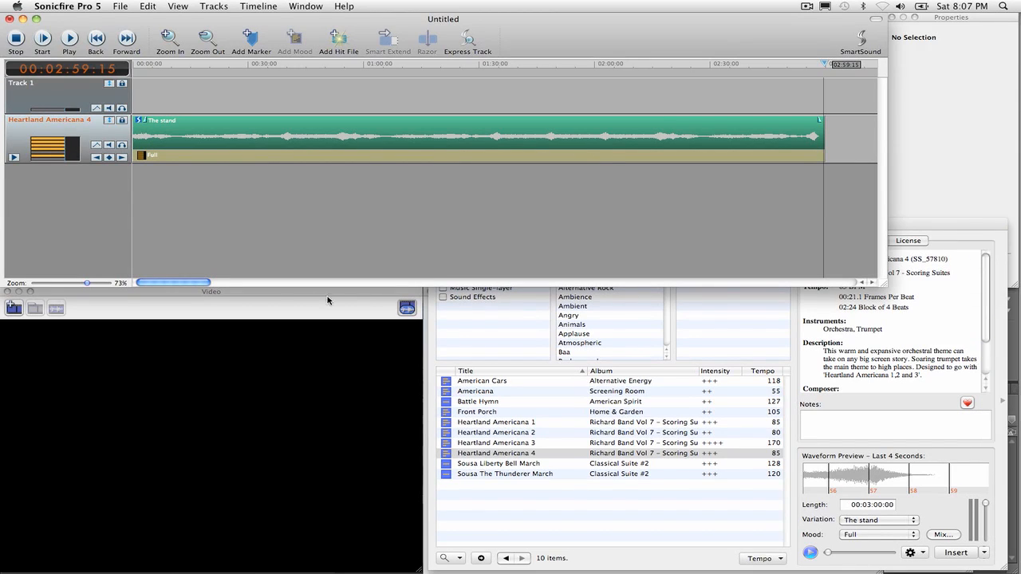
click(280, 299)
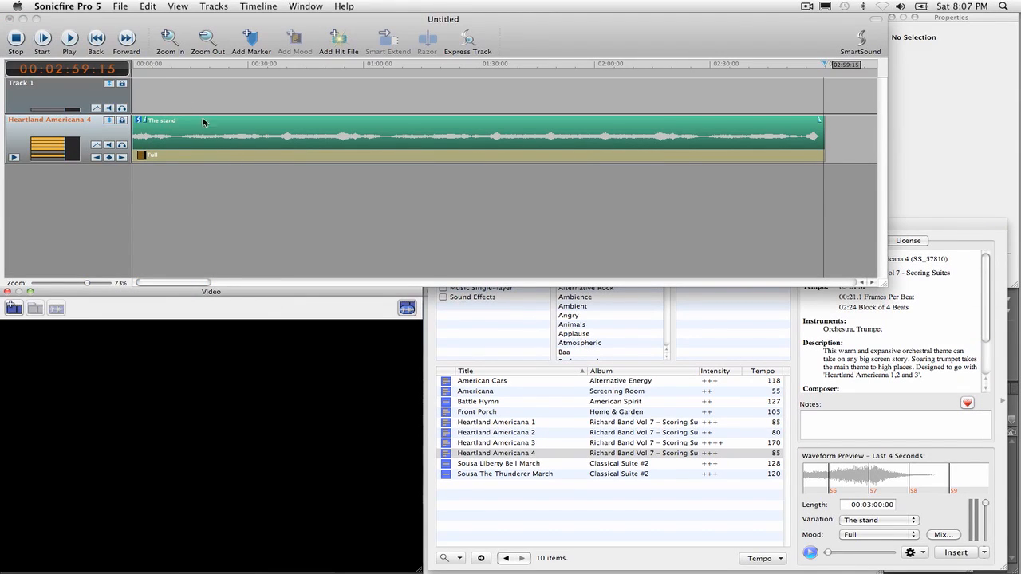
click(118, 6)
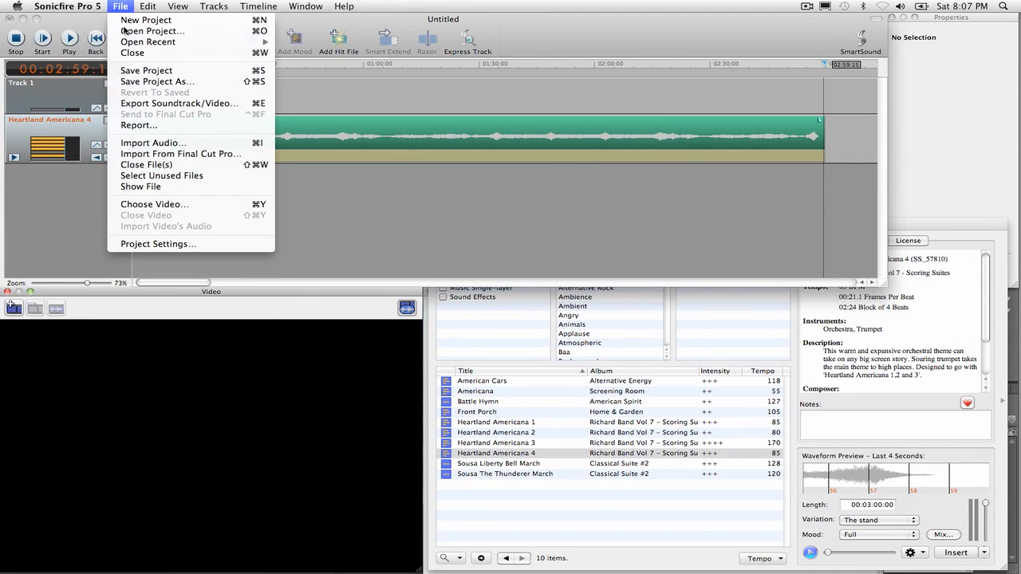
click(168, 205)
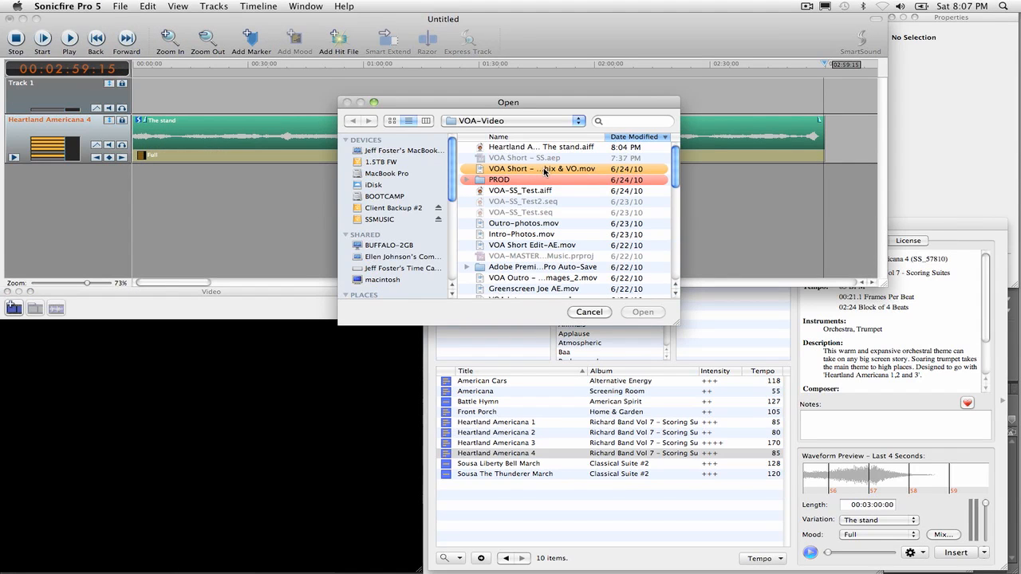
click(544, 171)
click(642, 312)
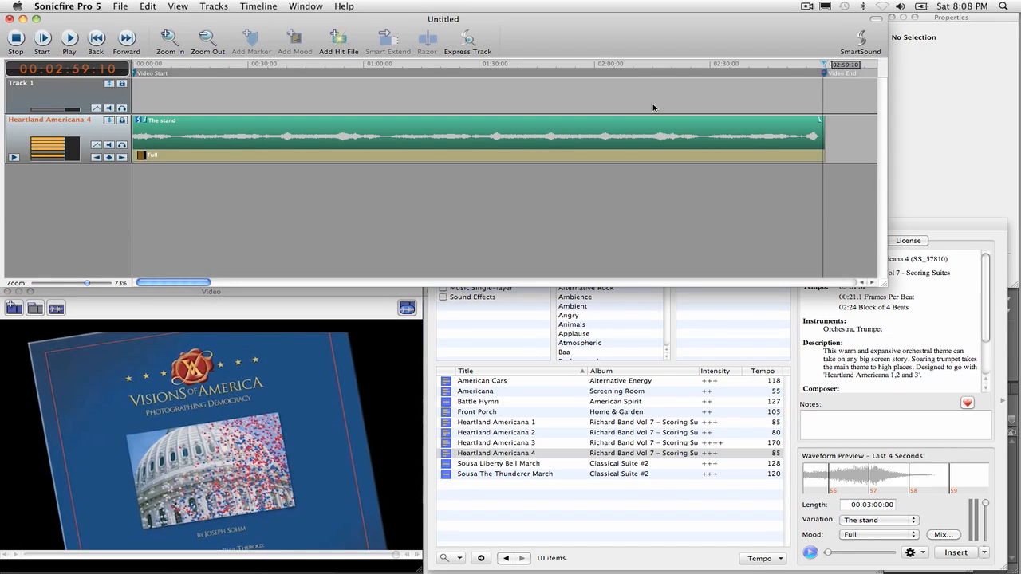
Step: Play the music against the video from the start to hear how it sits under the opening narration
drag(824, 65, 120, 81)
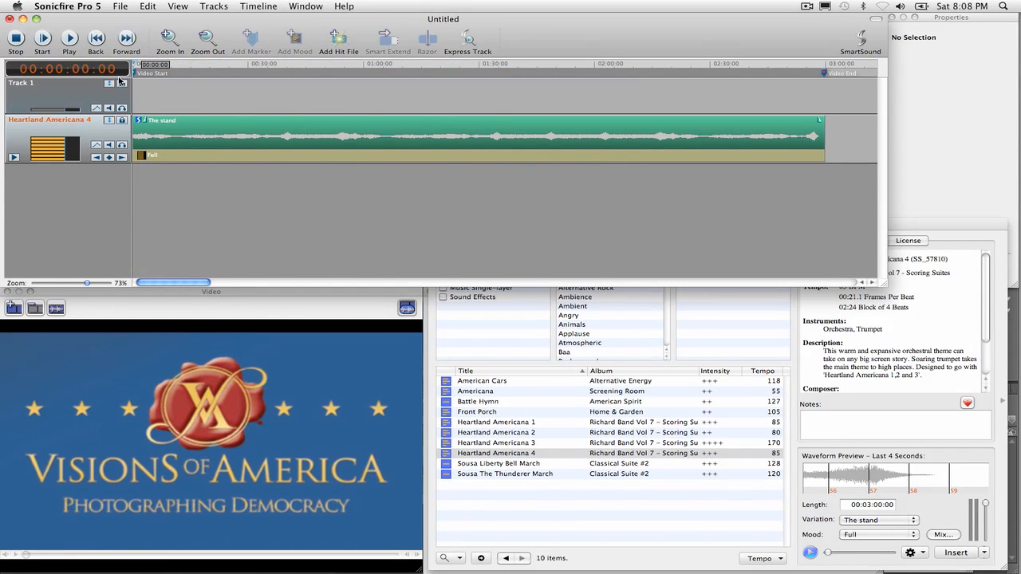
key(space)
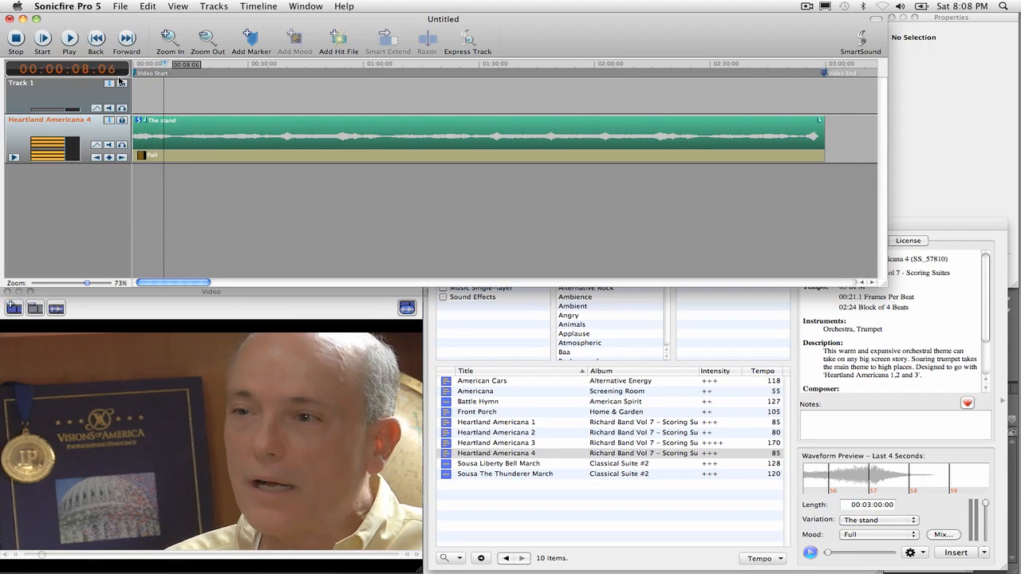
key(space)
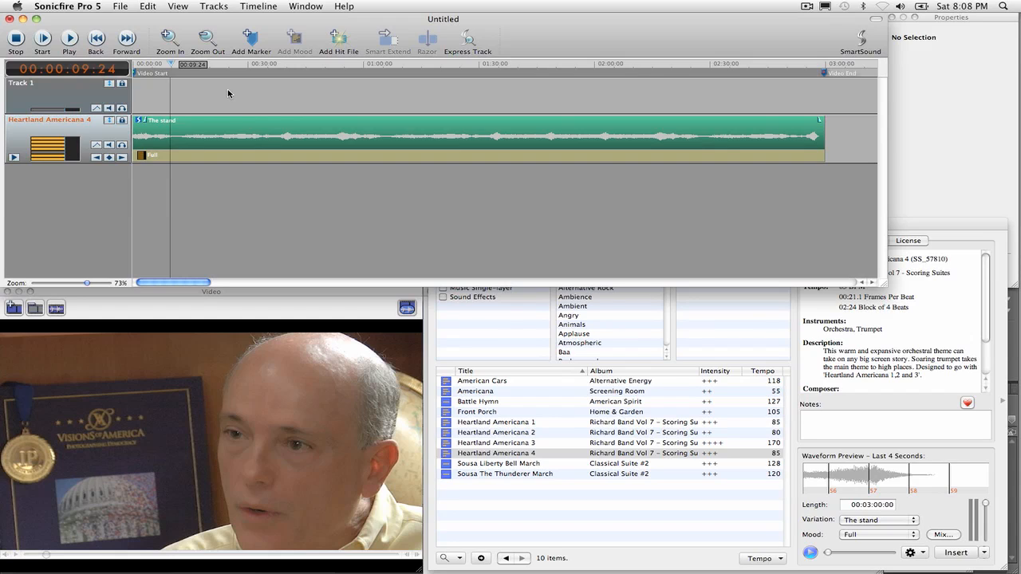
Step: Add a mood change to the Heartland Americana 4 track at 00:00:05:24 and set it to Dialog
click(220, 129)
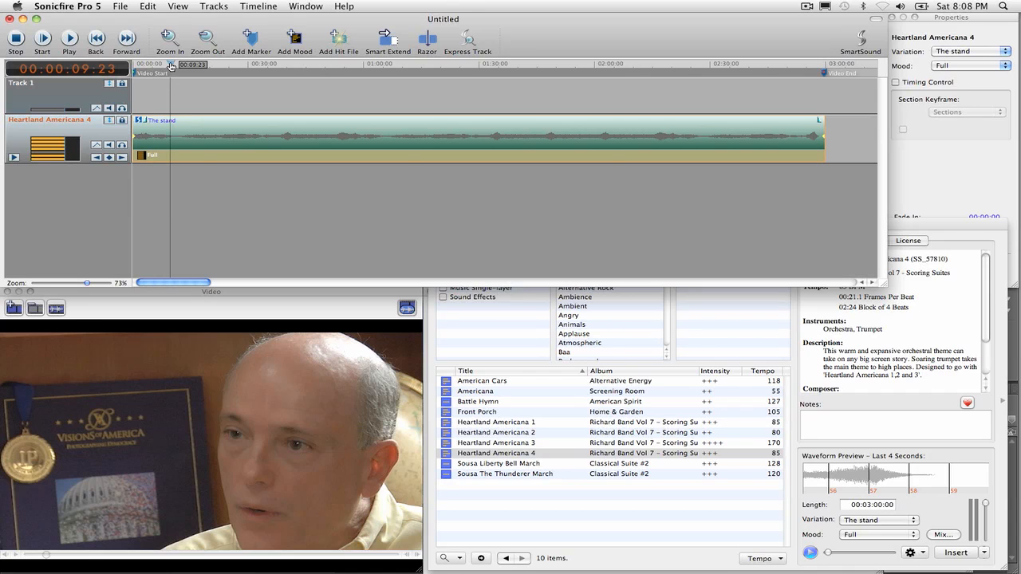
mouse_move(171, 65)
mouse_down()
mouse_move(137, 70)
mouse_move(156, 70)
mouse_up()
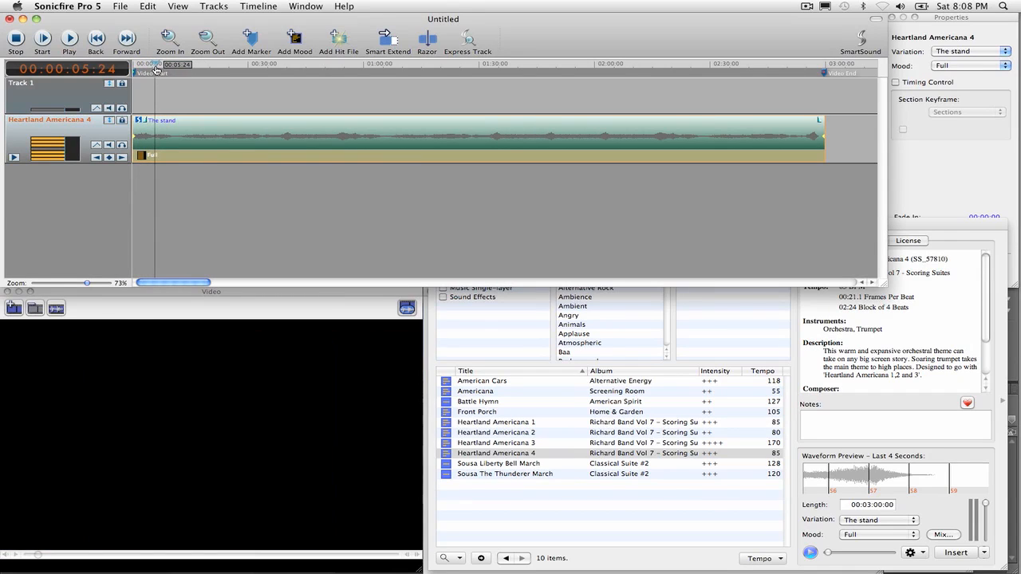
click(294, 38)
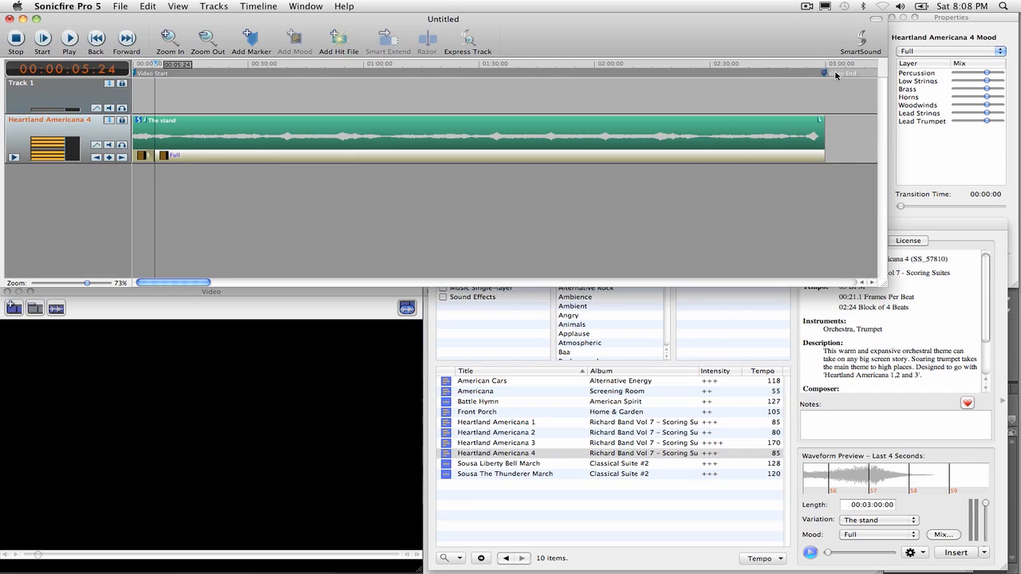
click(950, 38)
click(948, 52)
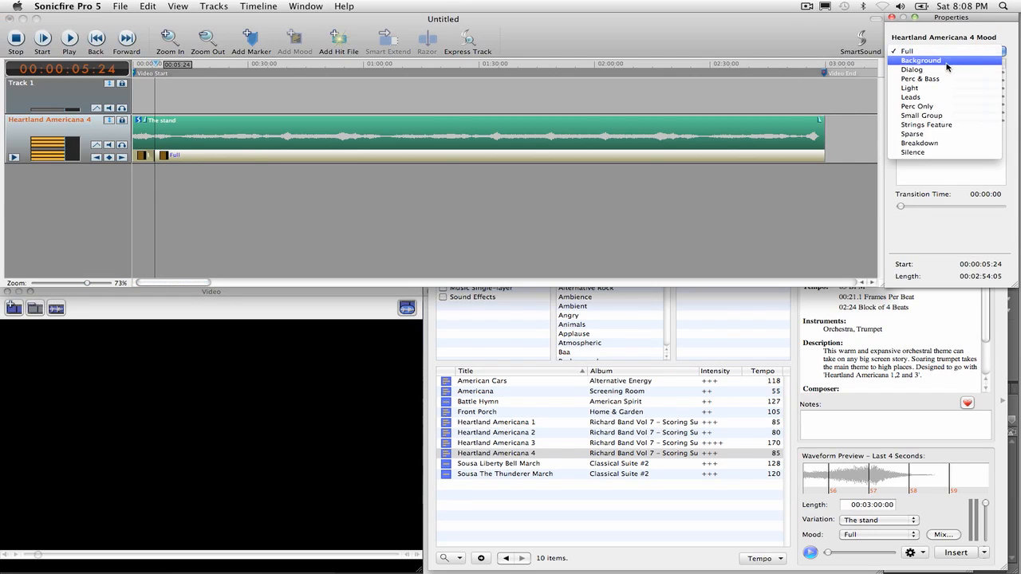
click(912, 70)
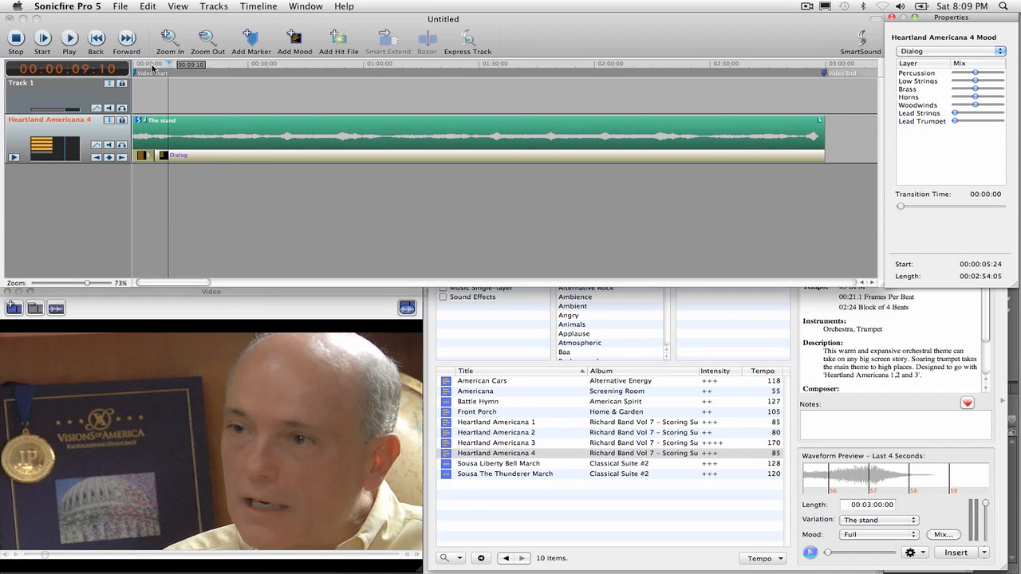
Step: Split the Dialog mood with new mood changes at 00:01:16:22 and 00:01:19:11, around the pause in the narration
click(171, 66)
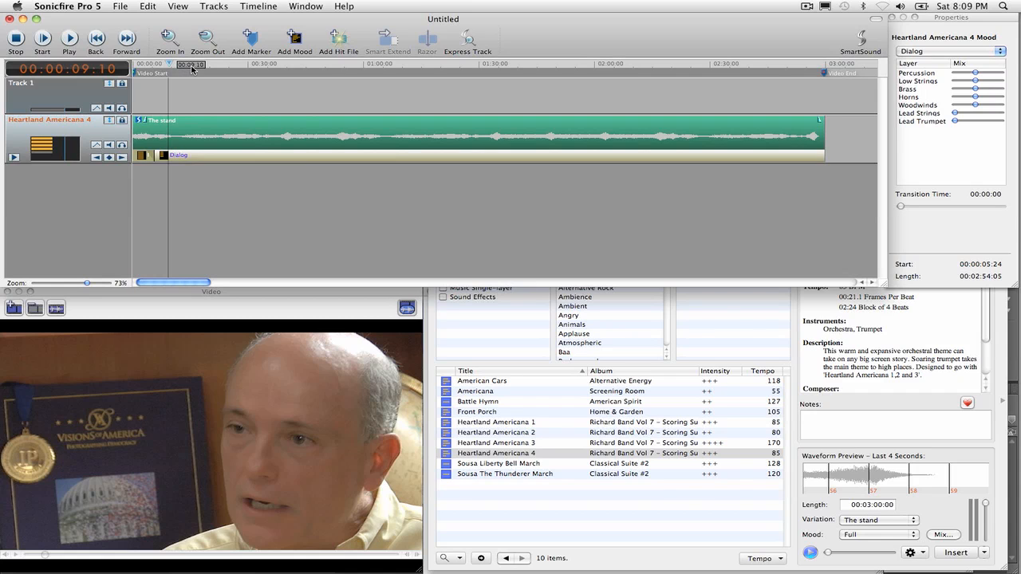
click(340, 67)
drag(340, 67, 412, 77)
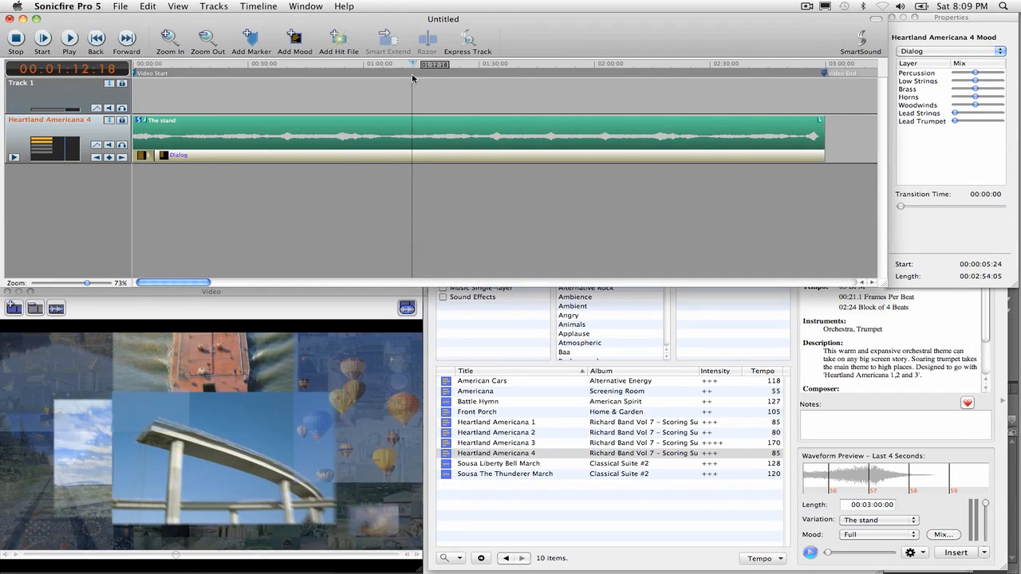
key(space)
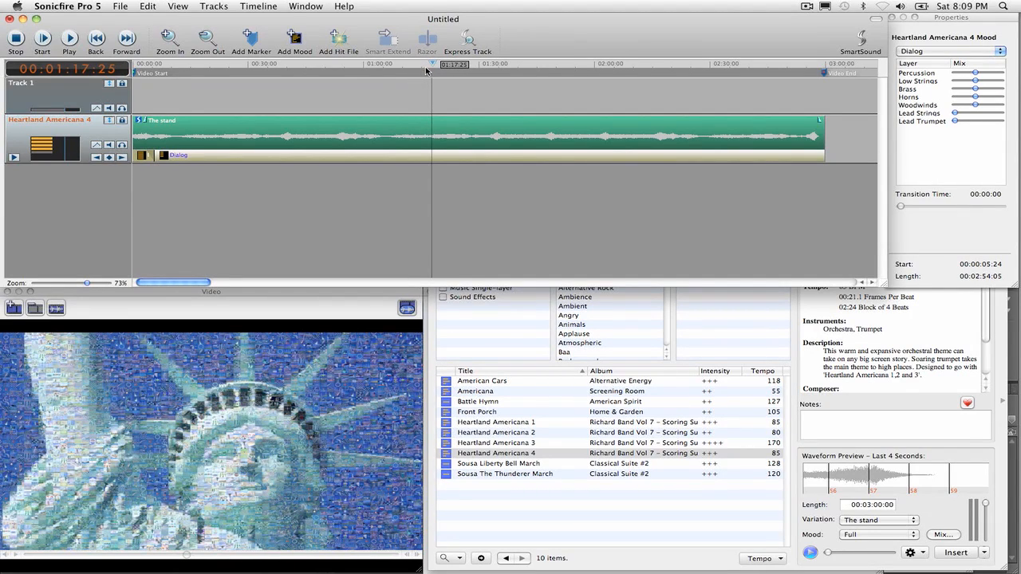
drag(432, 64, 429, 66)
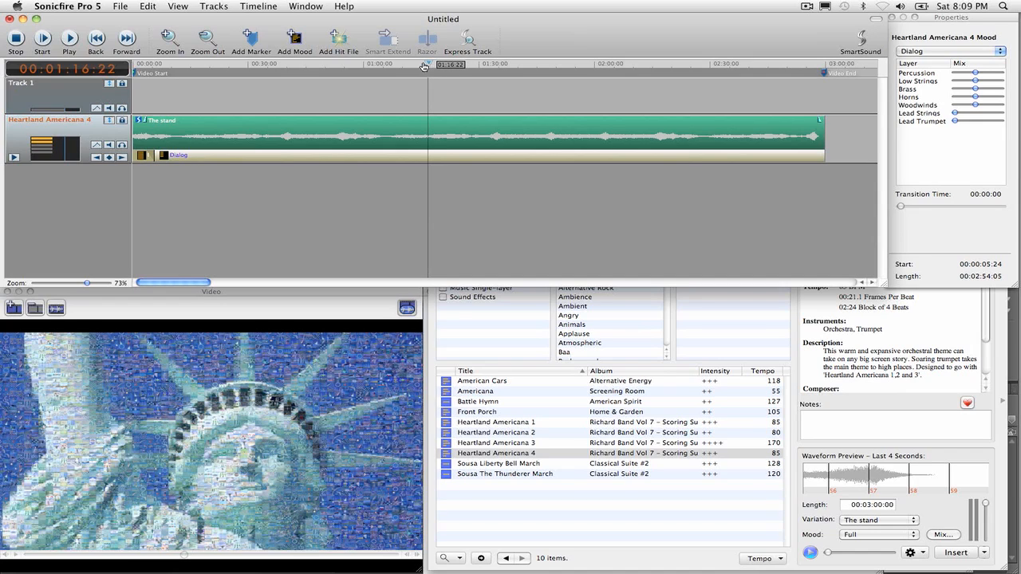
click(295, 40)
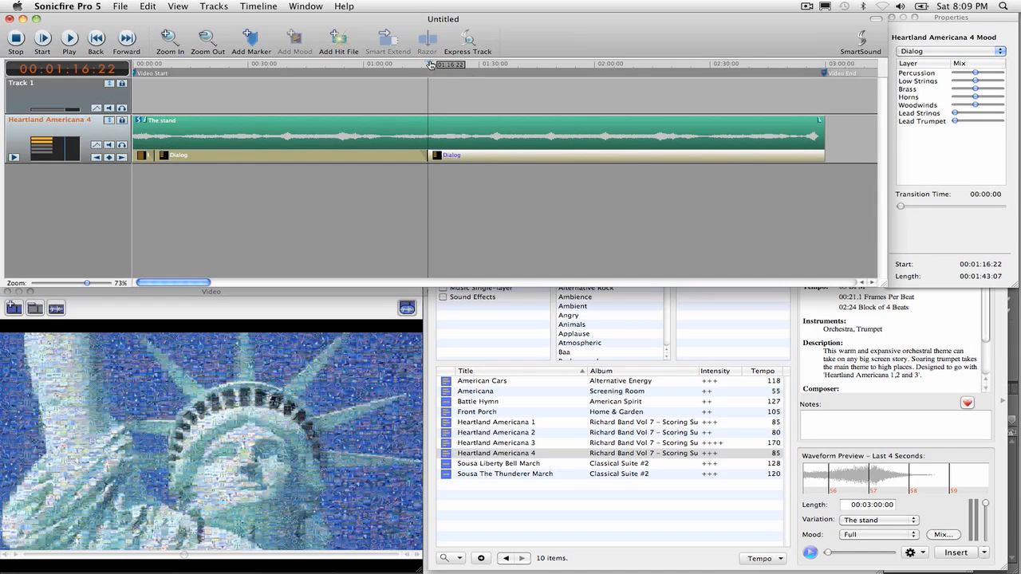
drag(431, 65, 440, 65)
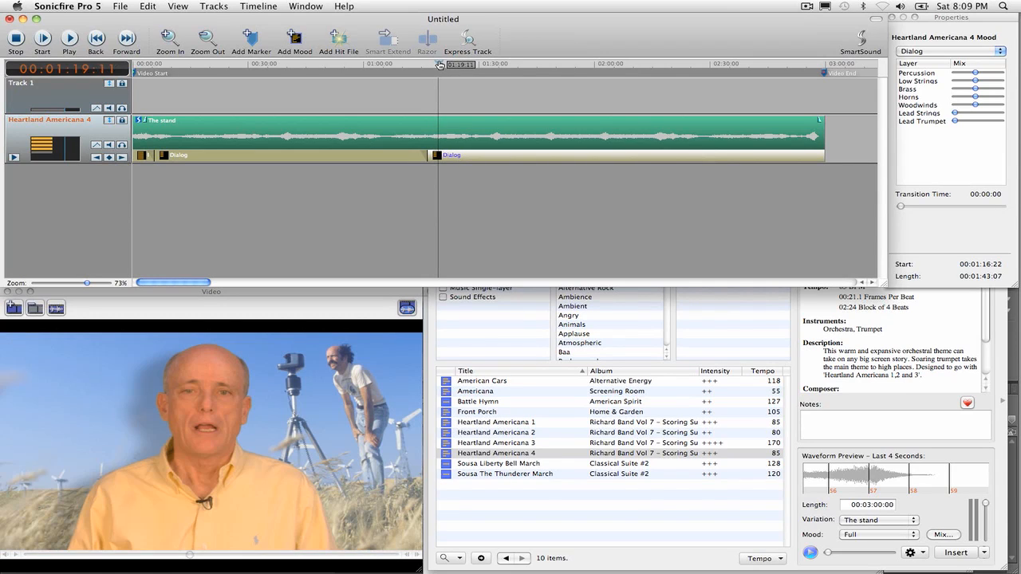
click(295, 40)
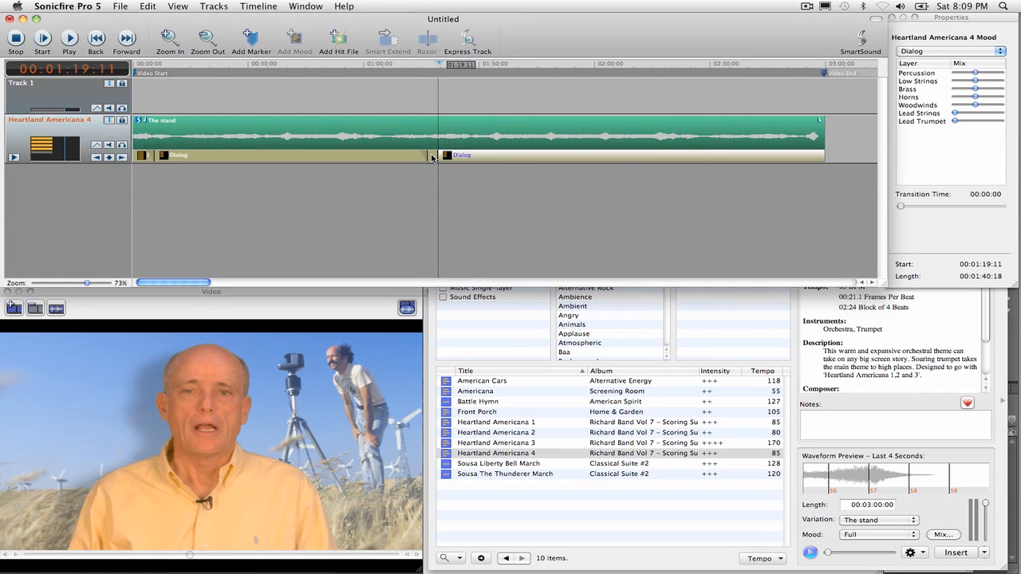
Step: Set the short mood section between the two new mood changes to Full and play the video through that passage
click(434, 68)
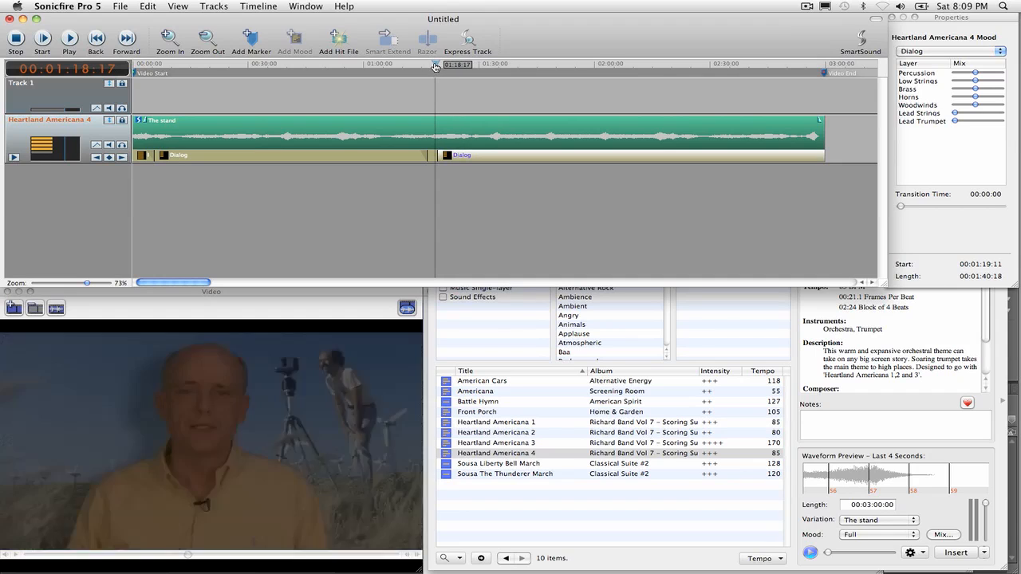
click(433, 159)
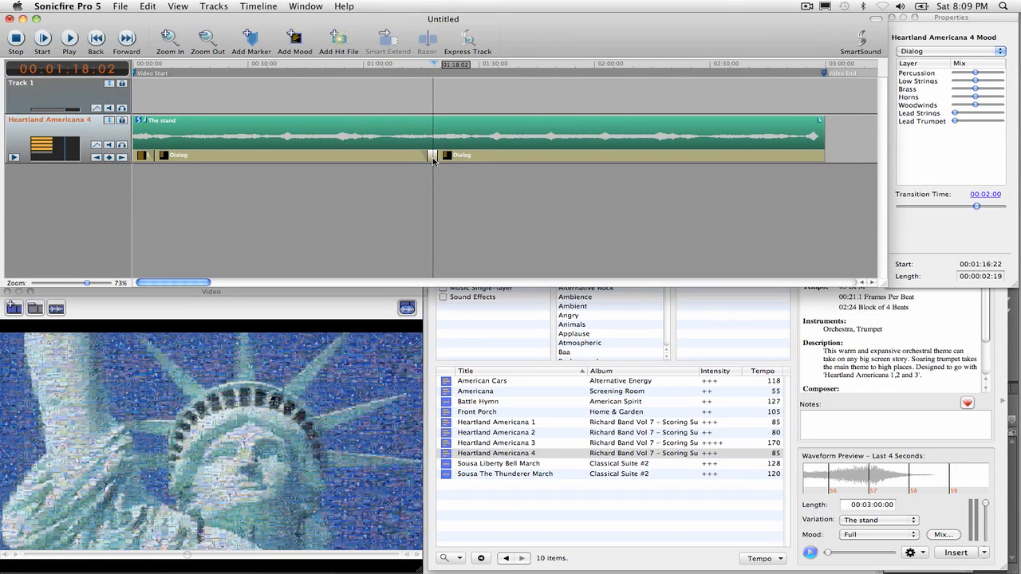
click(915, 53)
click(909, 33)
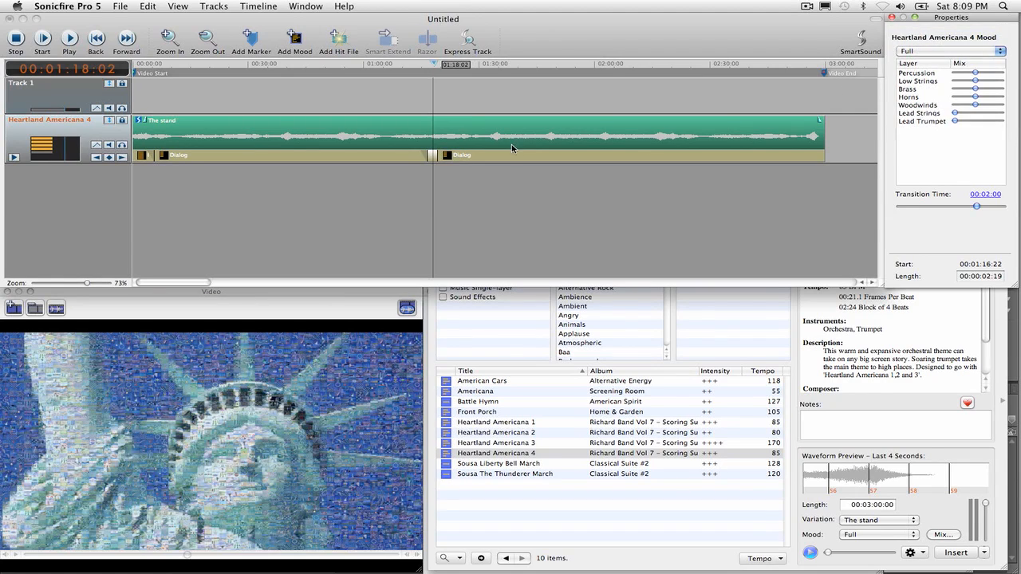
click(406, 66)
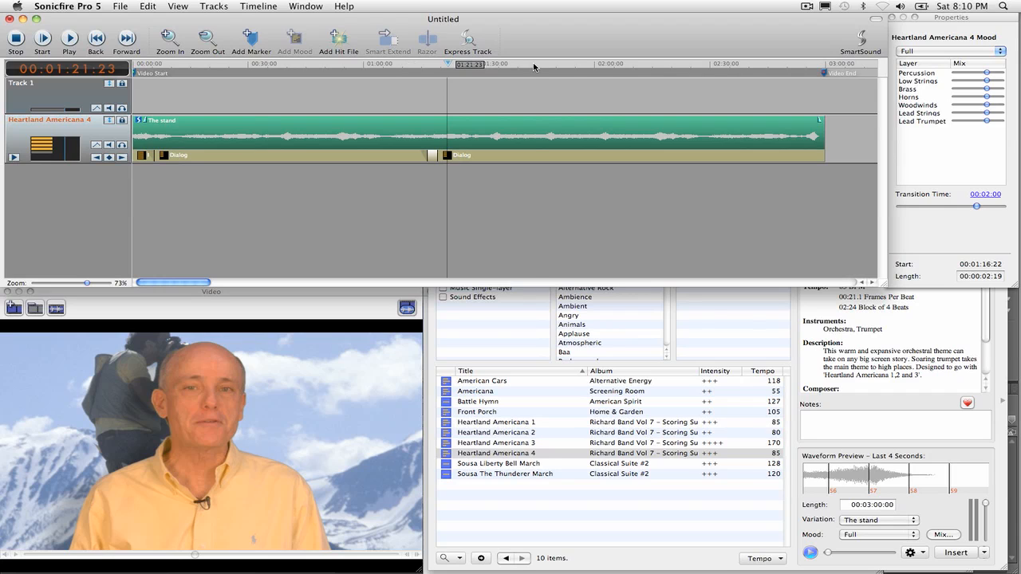
Step: Add a mood change at 00:02:11:08, set it to Full, and play the transition into it
drag(536, 66, 638, 68)
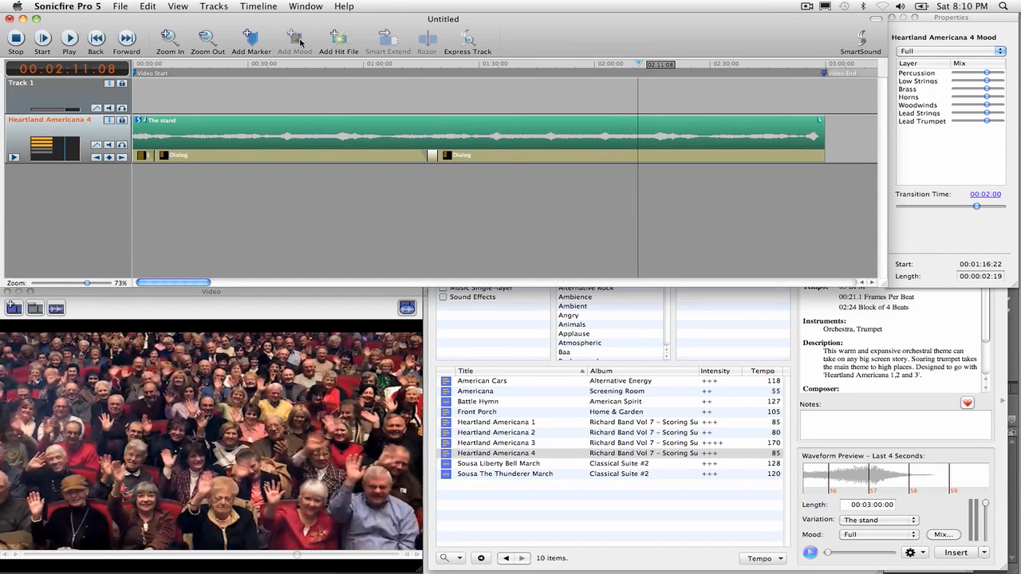
click(620, 134)
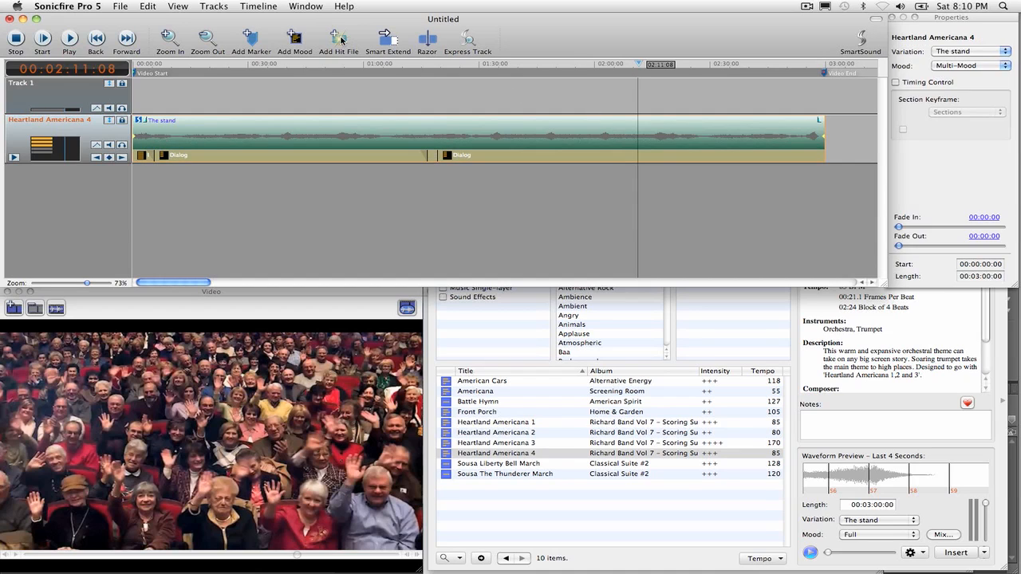
click(297, 39)
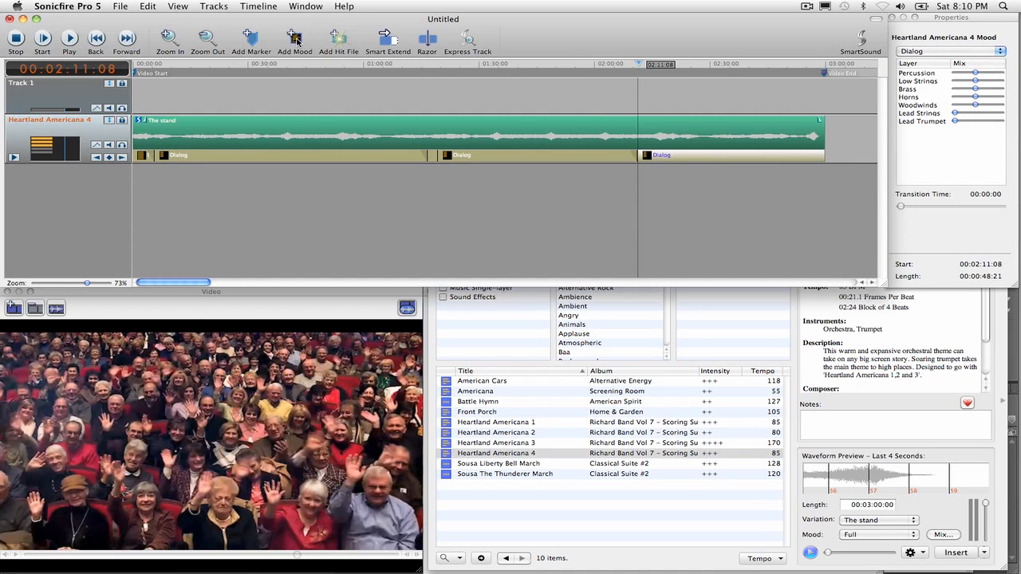
click(920, 52)
click(919, 38)
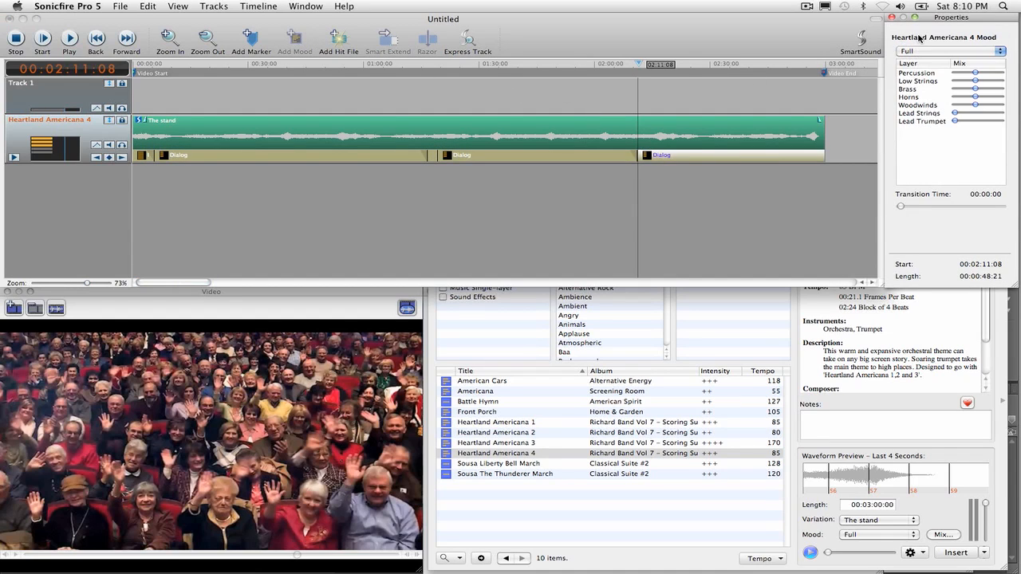
click(617, 68)
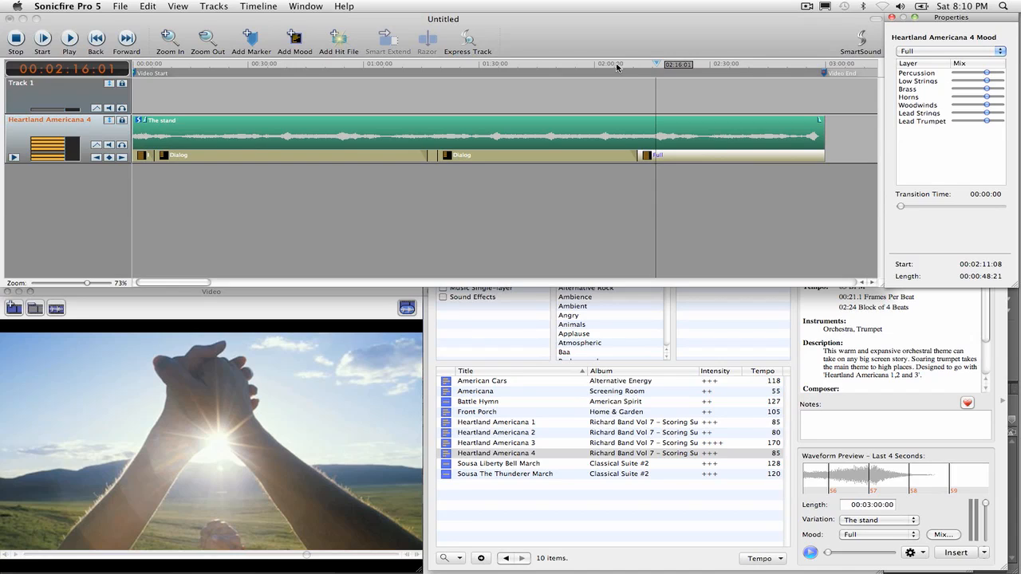
Step: Export the complete soundtrack as a 48k 16-bit AIFF, replacing "Heartland Americana 4 - The stand.aiff" in the VOA-Video folder
click(303, 202)
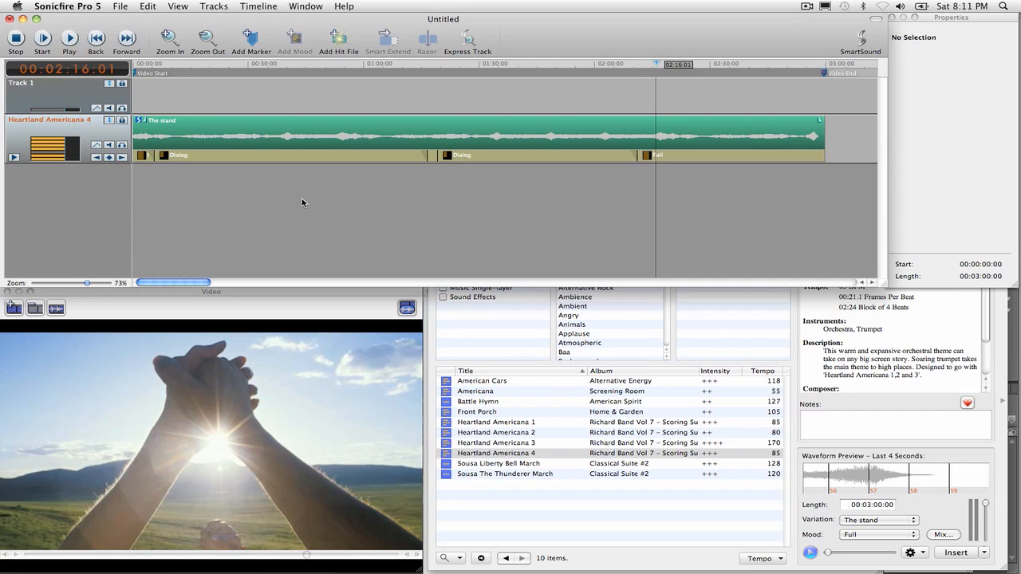
click(120, 6)
click(137, 103)
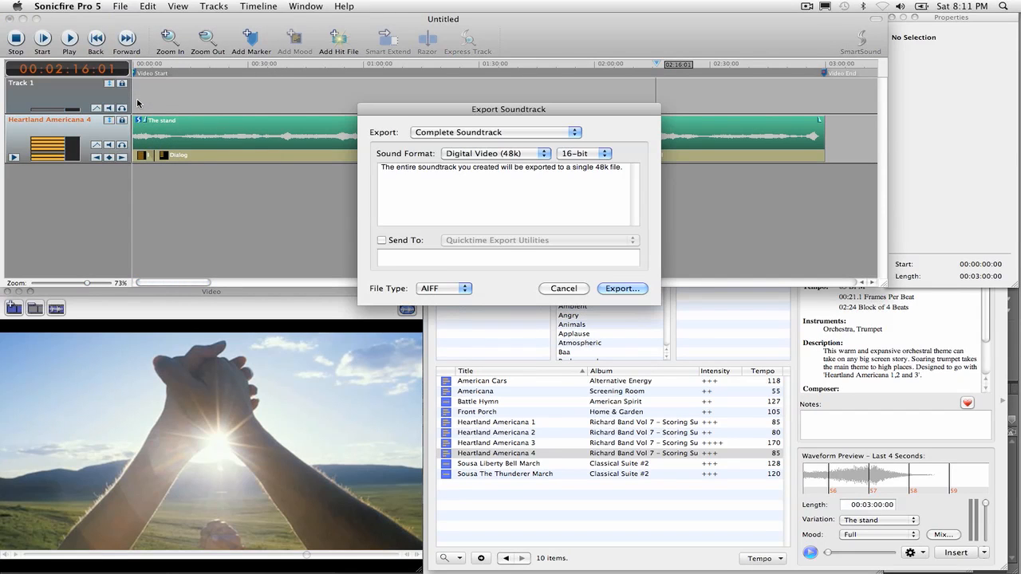
click(618, 289)
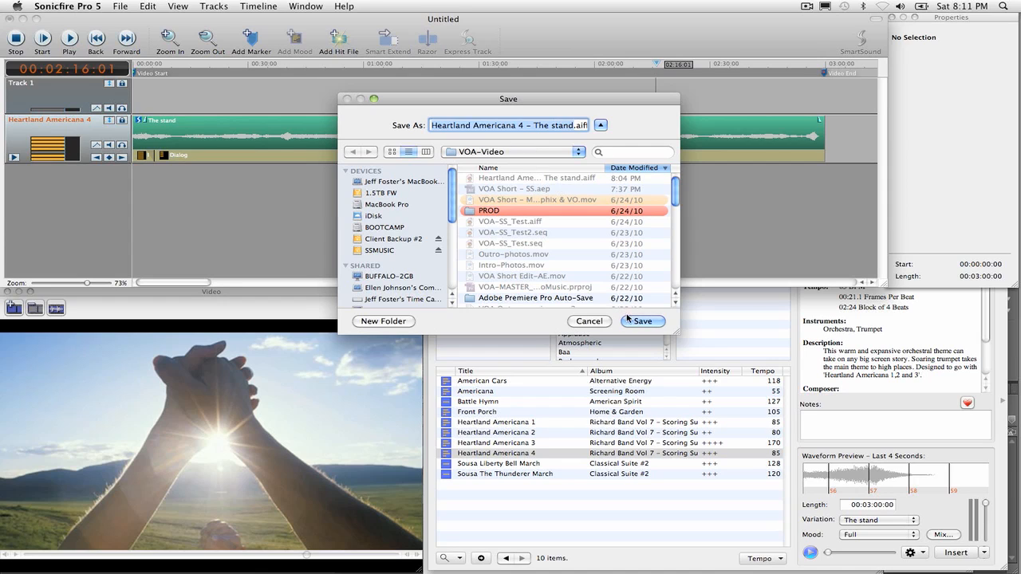
click(628, 319)
click(606, 174)
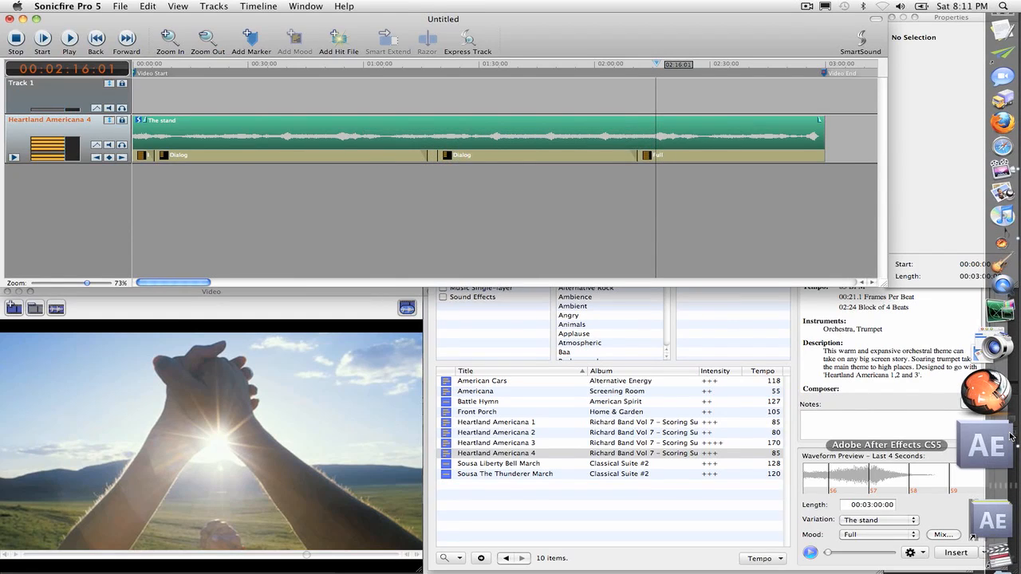
Step: Switch to After Effects and reload the "Heartland Americana 4 - The stand.aiff" footage in the project
click(987, 432)
click(112, 255)
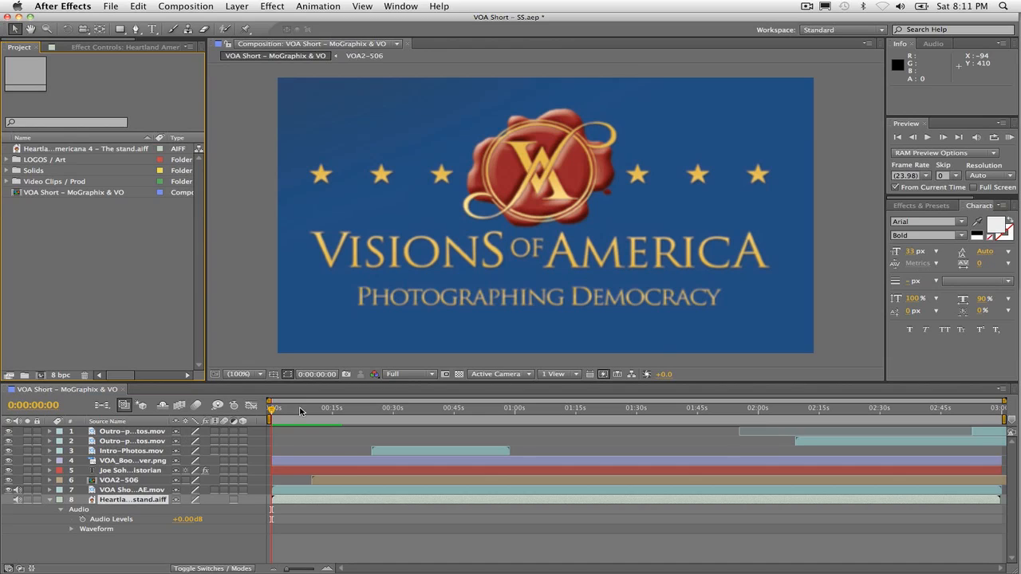
click(272, 410)
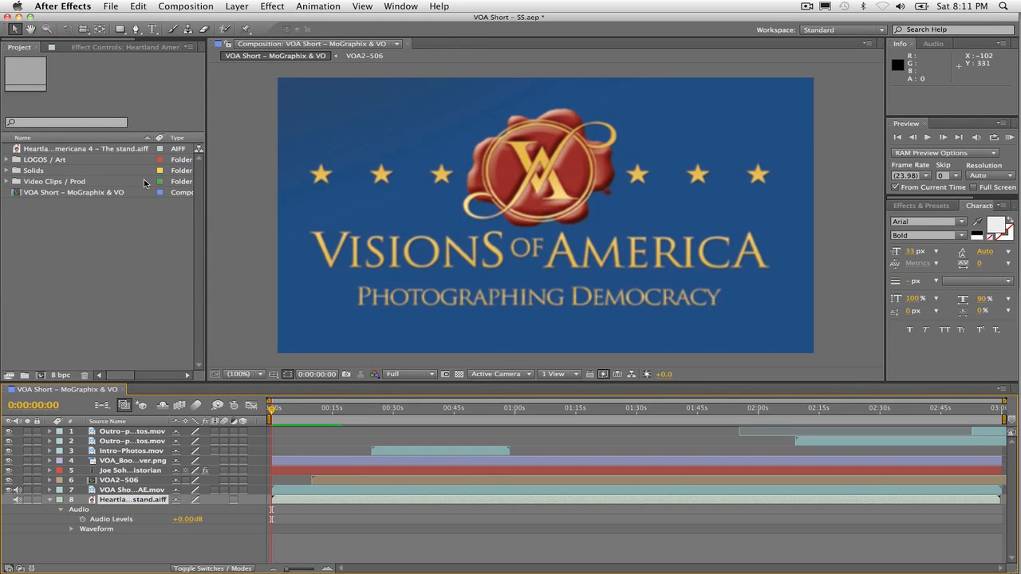
click(101, 150)
right_click(101, 151)
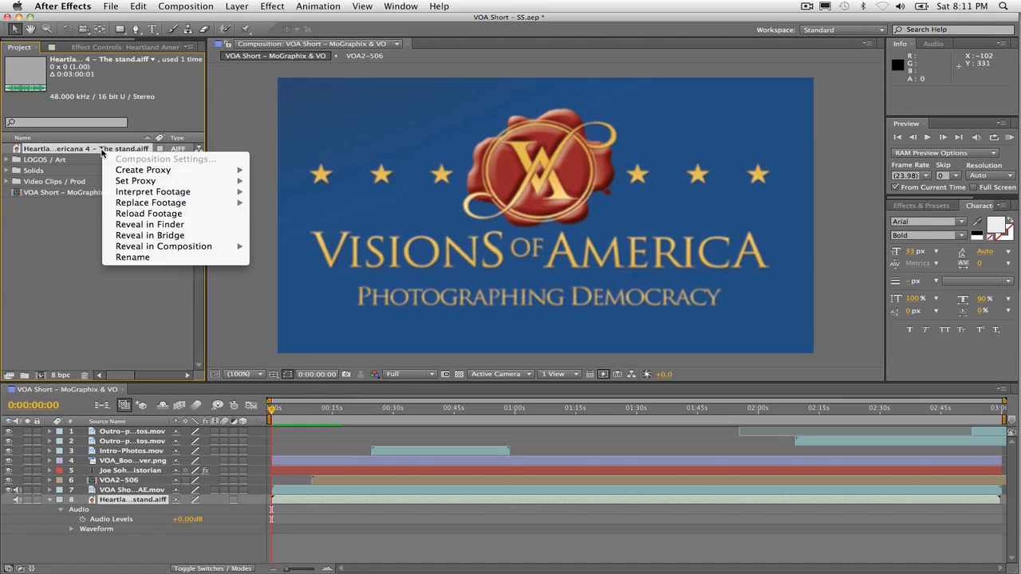
click(173, 214)
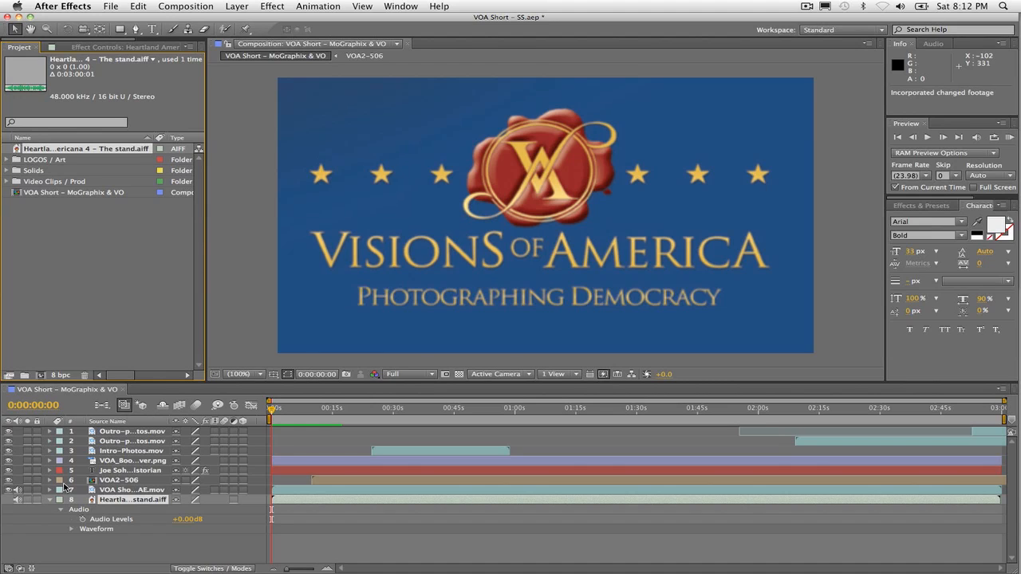
Step: RAM preview the VOA Short composition from the start with the reloaded music
key(KP_0)
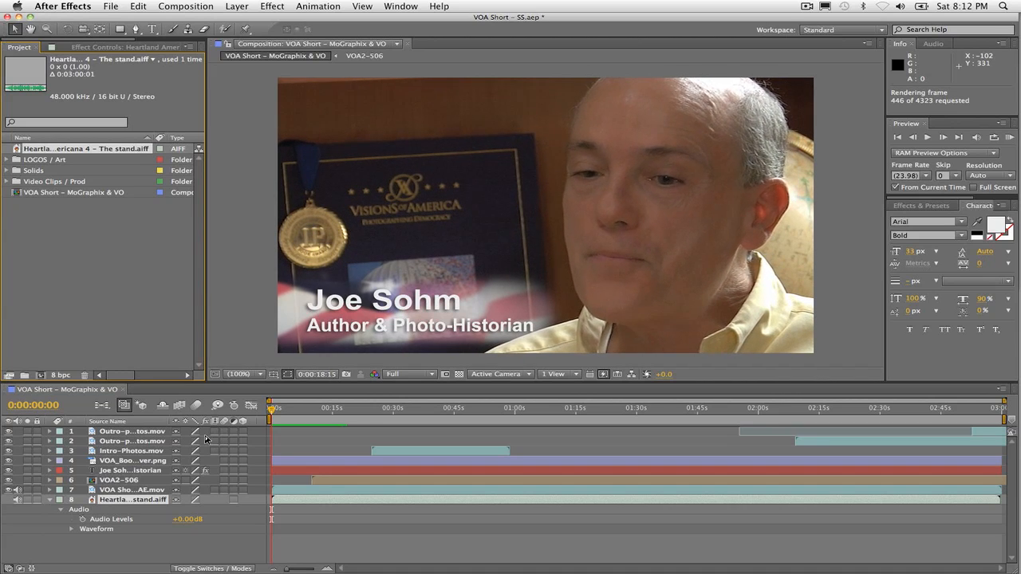
key(space)
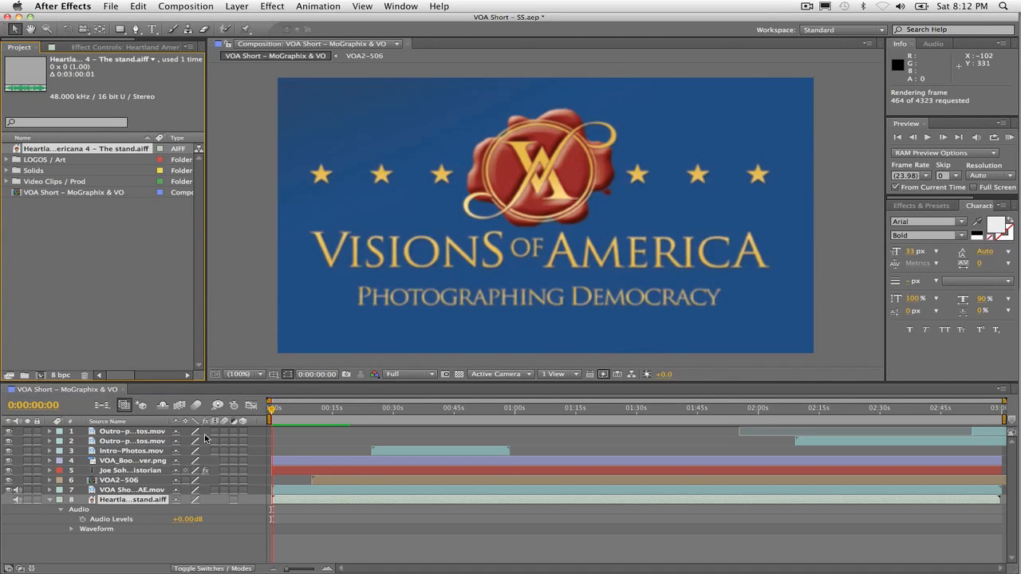